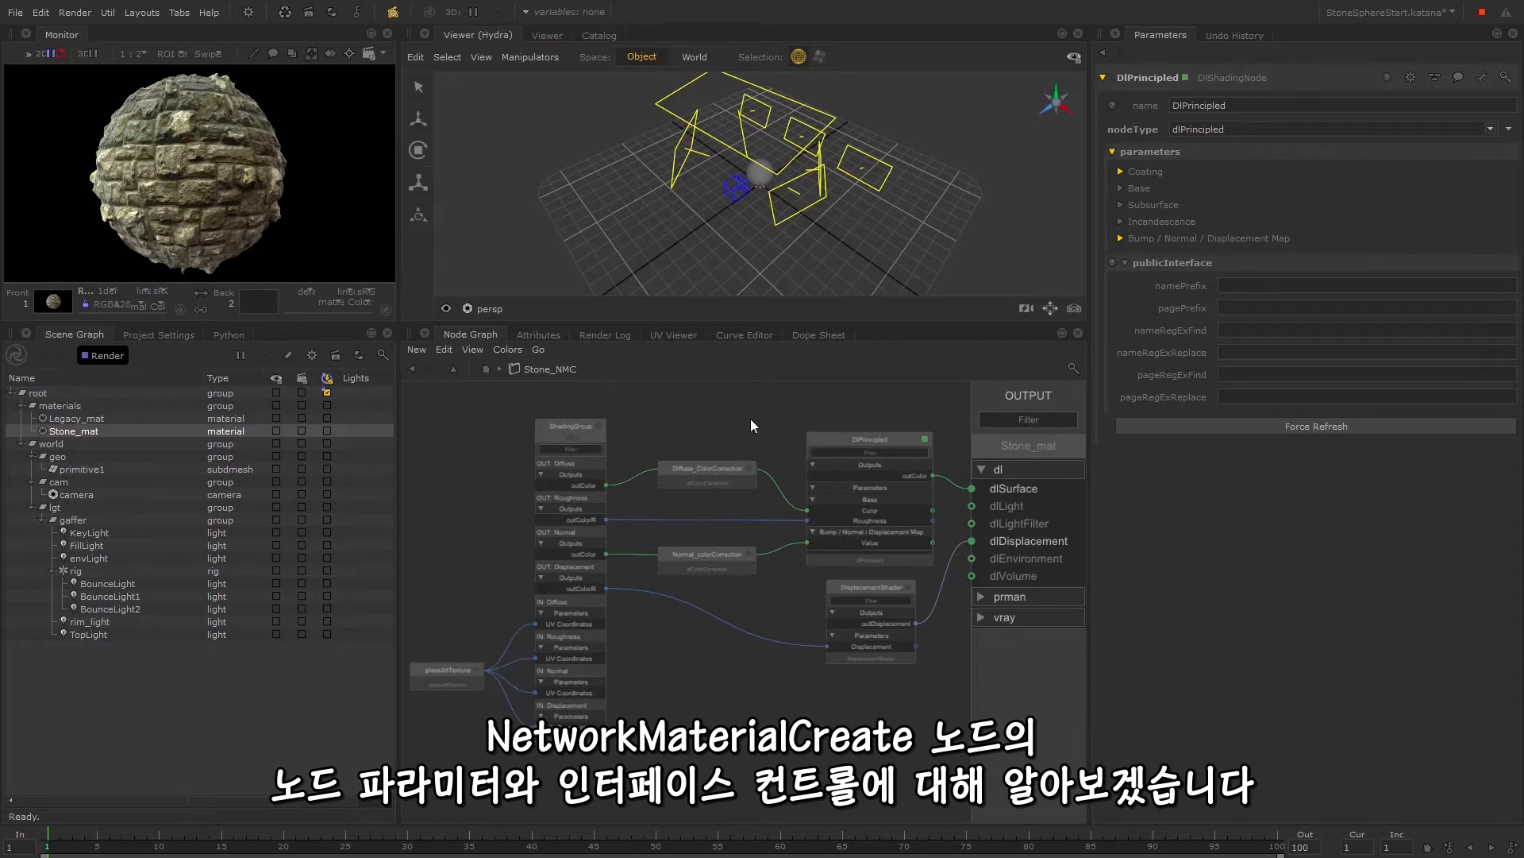
# Step: Open the Stone_NMC node's parameters and review its interface controls and its node parameters
pyautogui.click(556, 370)
pyautogui.click(1244, 107)
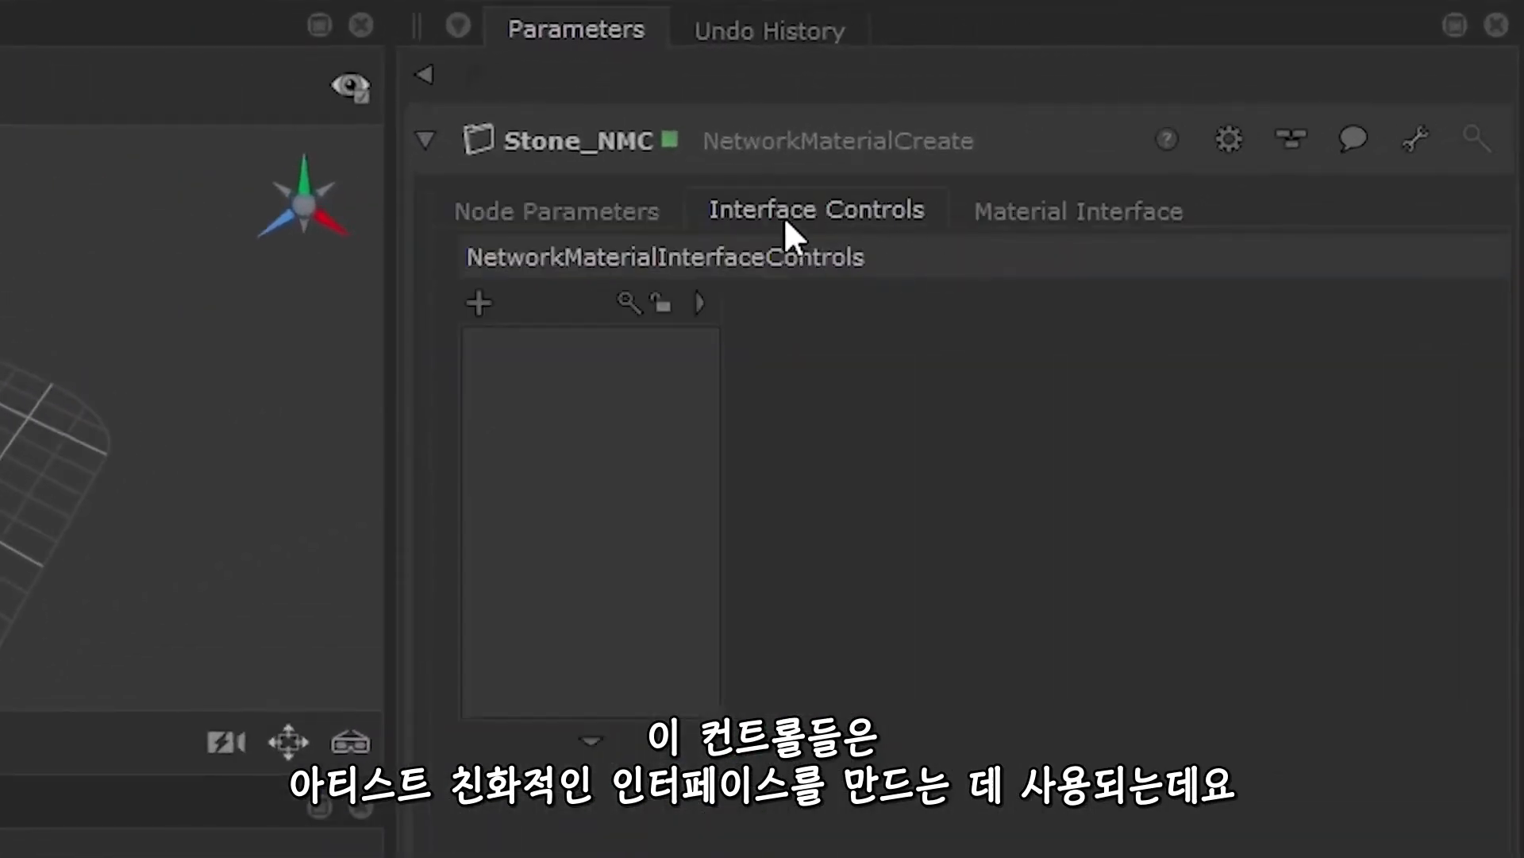
pyautogui.click(635, 212)
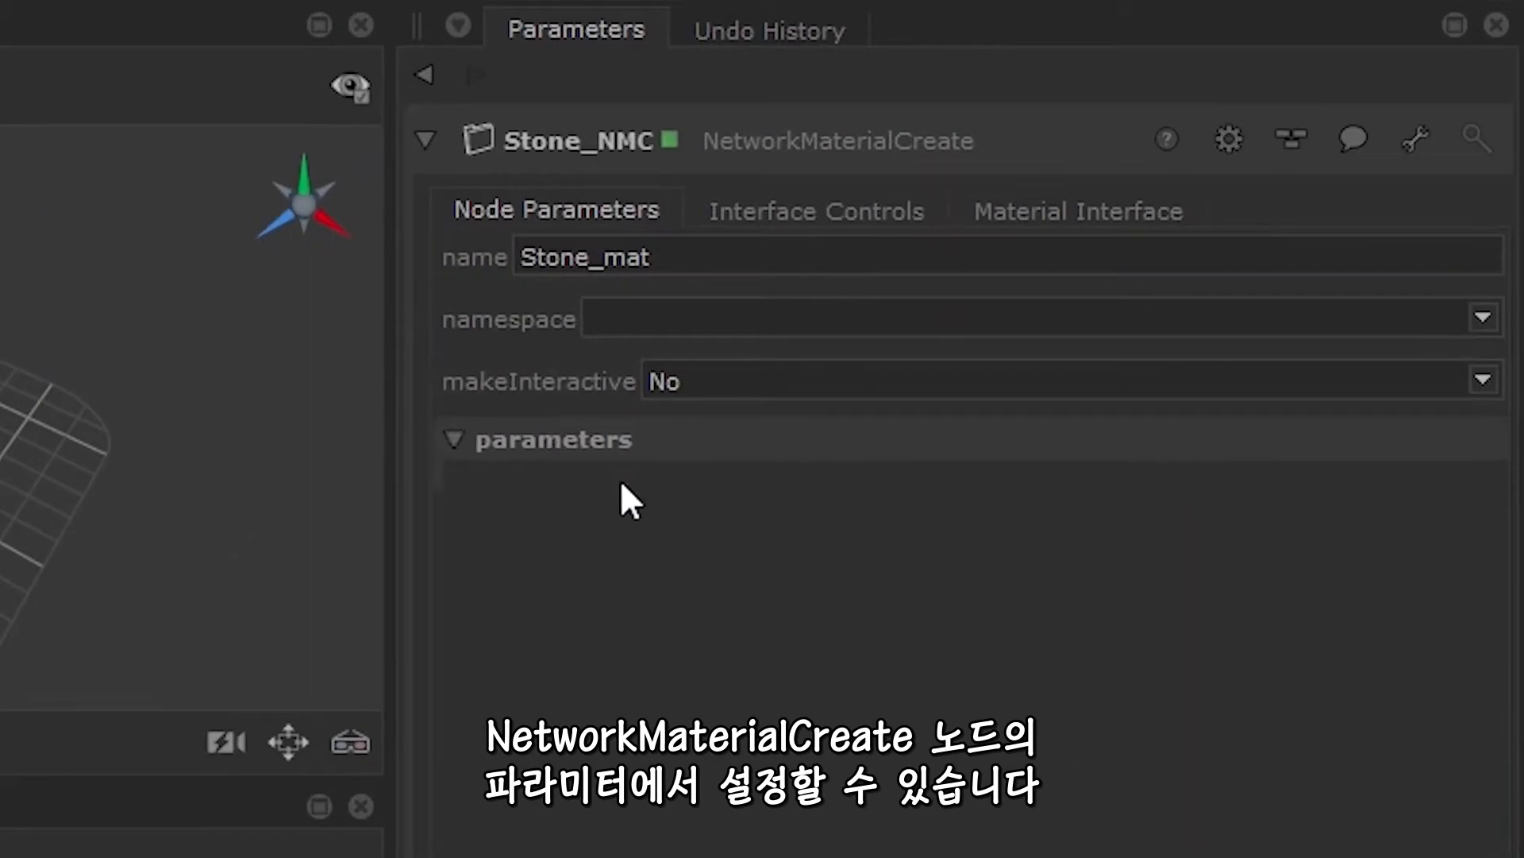
pyautogui.click(453, 438)
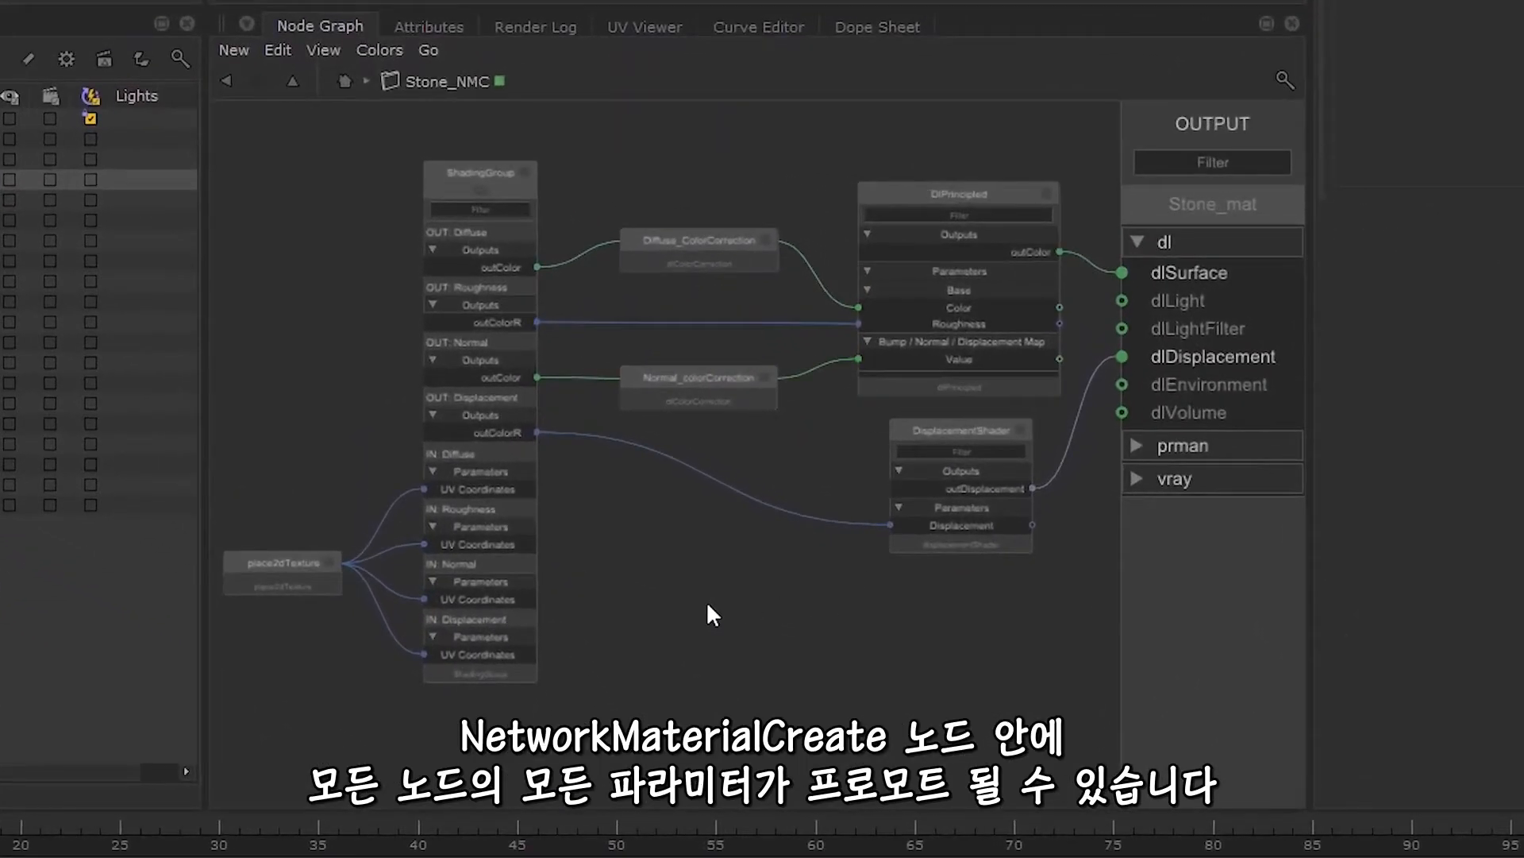
# Step: View the parameters of the place2dTexture, ShadingGroup, Diffuse_ColorCorrection and DlPrincipled nodes in turn
pyautogui.click(325, 562)
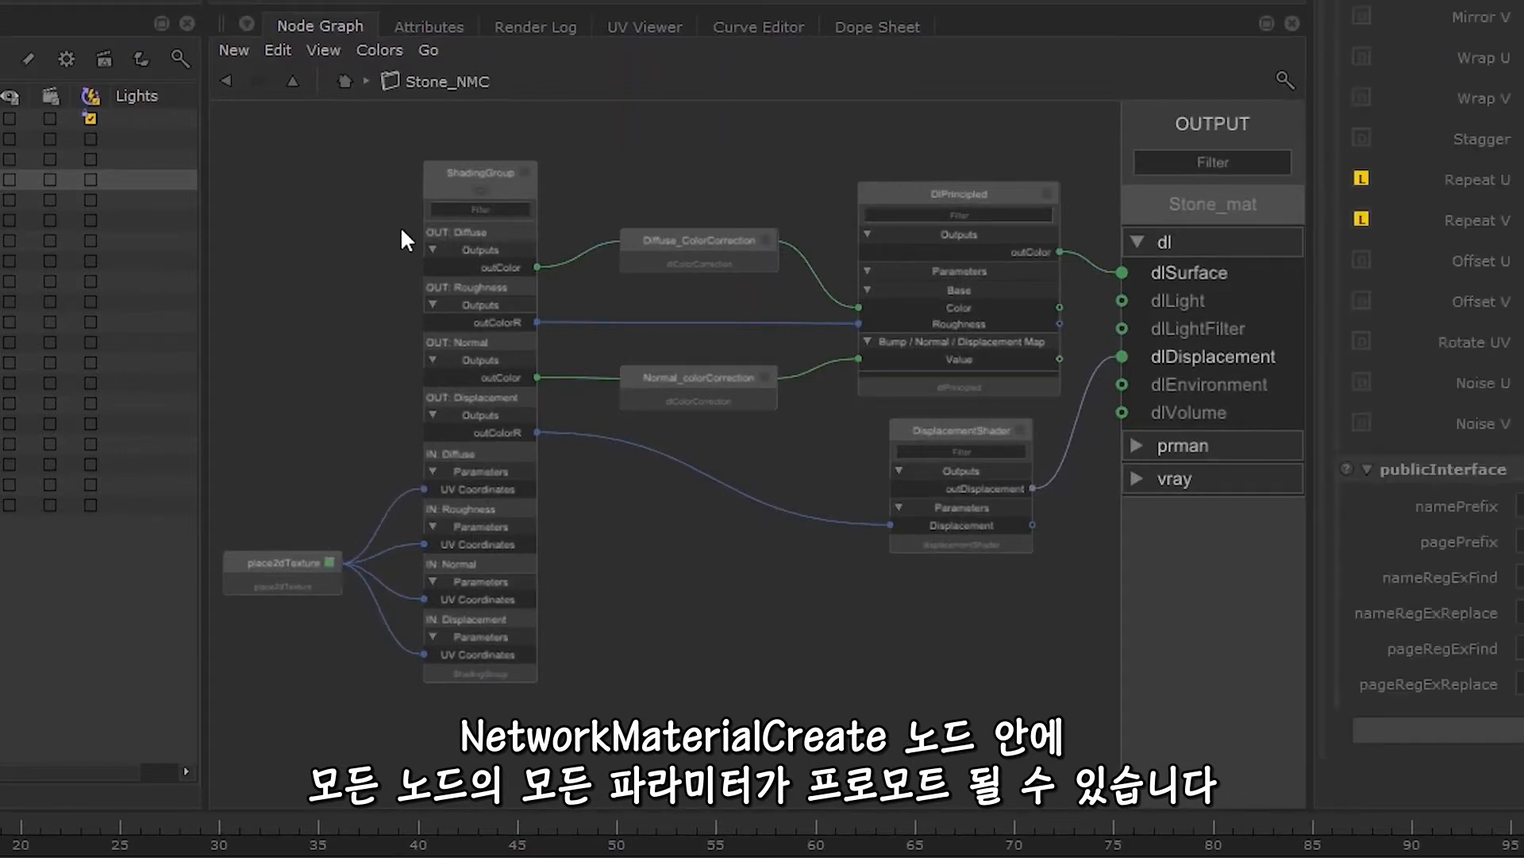
pyautogui.click(527, 171)
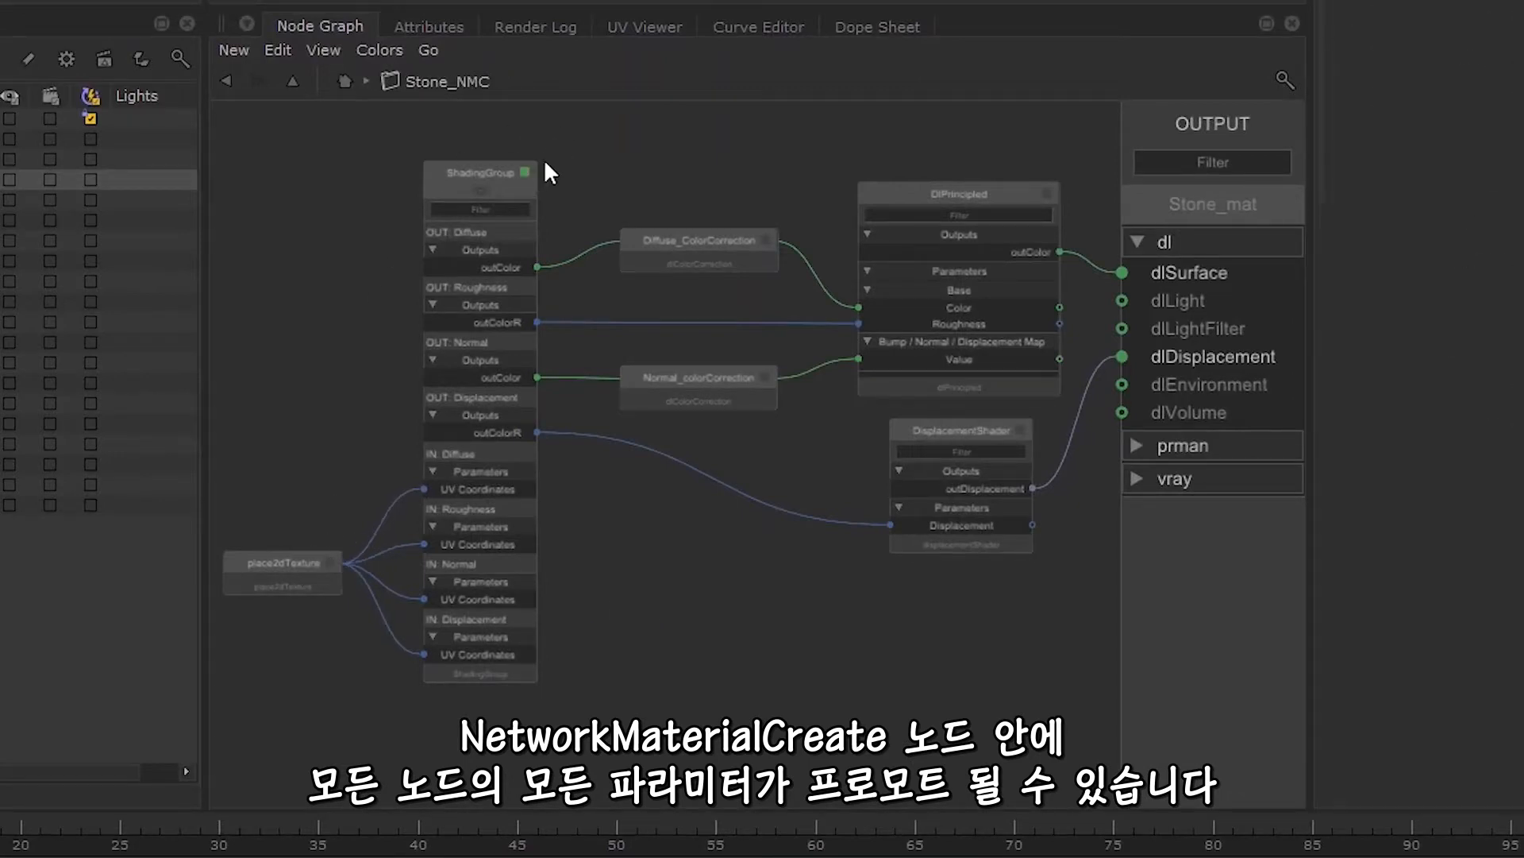
pyautogui.click(765, 239)
pyautogui.click(1047, 194)
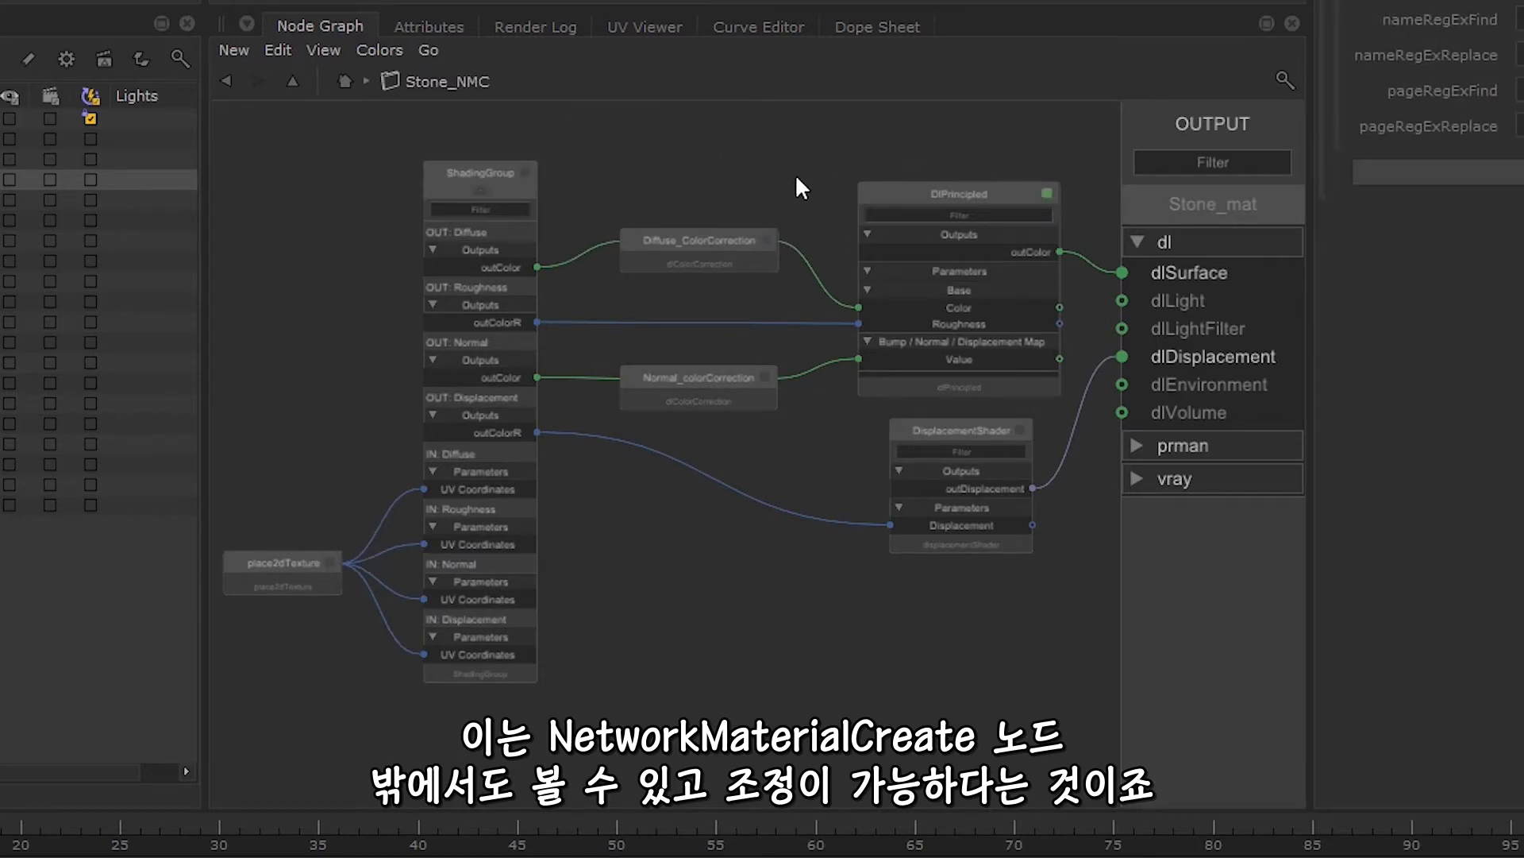
# Step: Promote the Gamma parameter of Diffuse_ColorCorrection to the material interface, named Gamma in the group Diffuse.ColorCorrection
pyautogui.scroll(2, 697, 191)
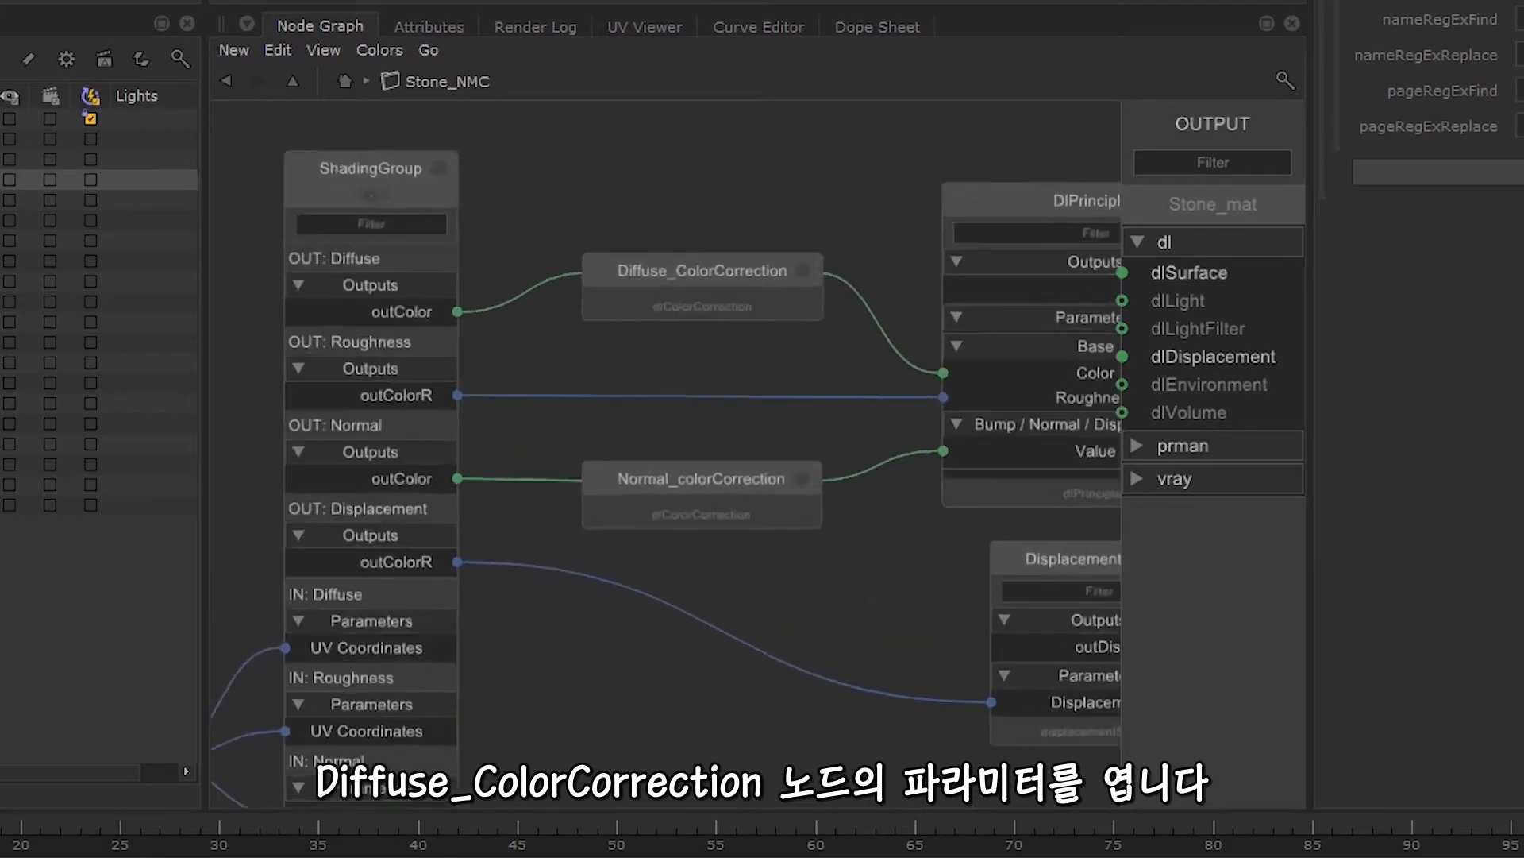
pyautogui.click(812, 274)
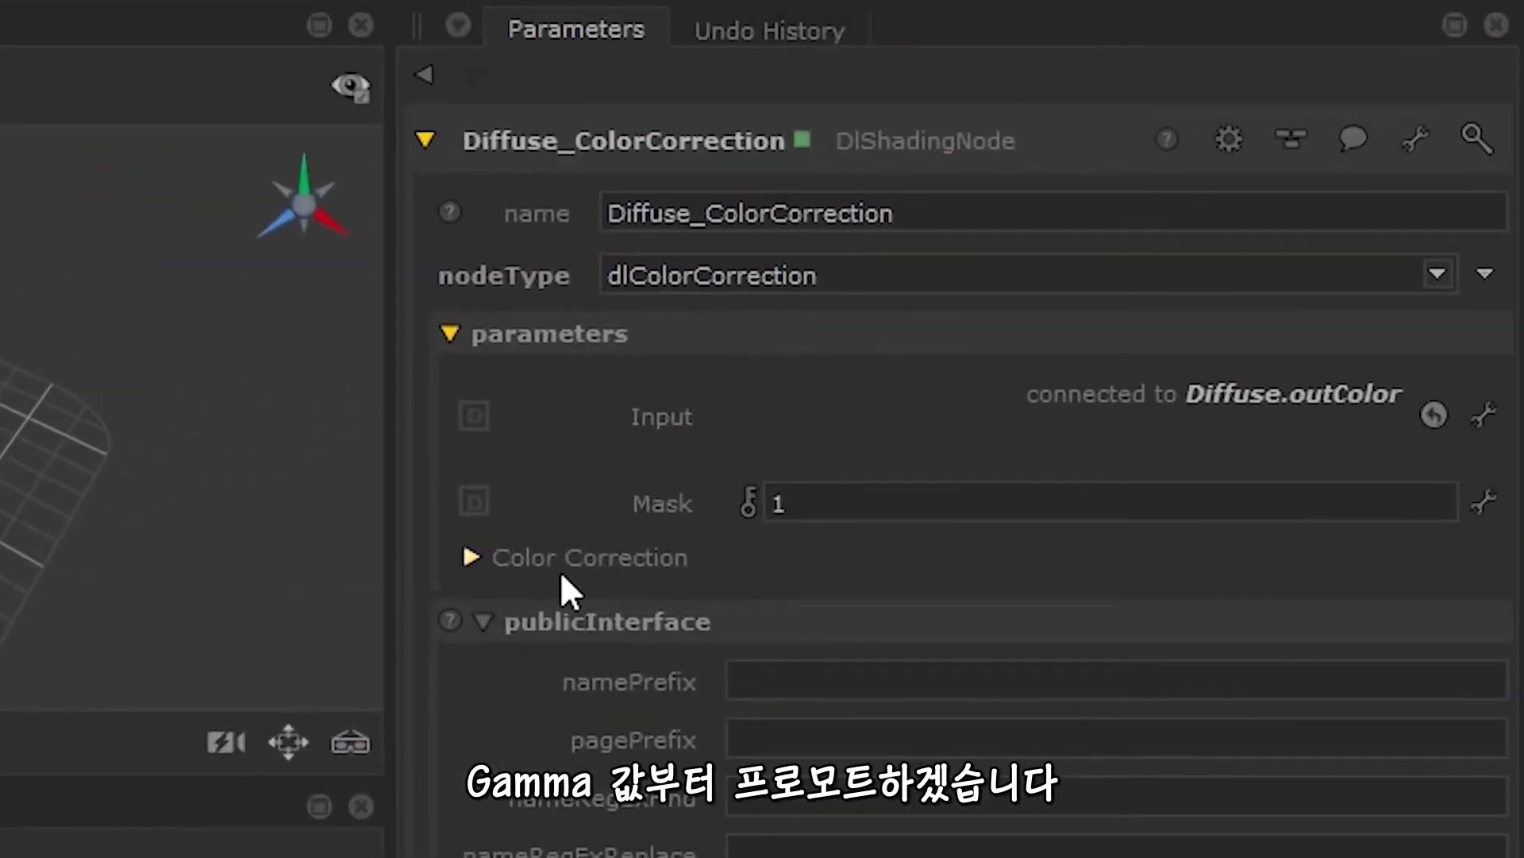
pyautogui.click(1160, 90)
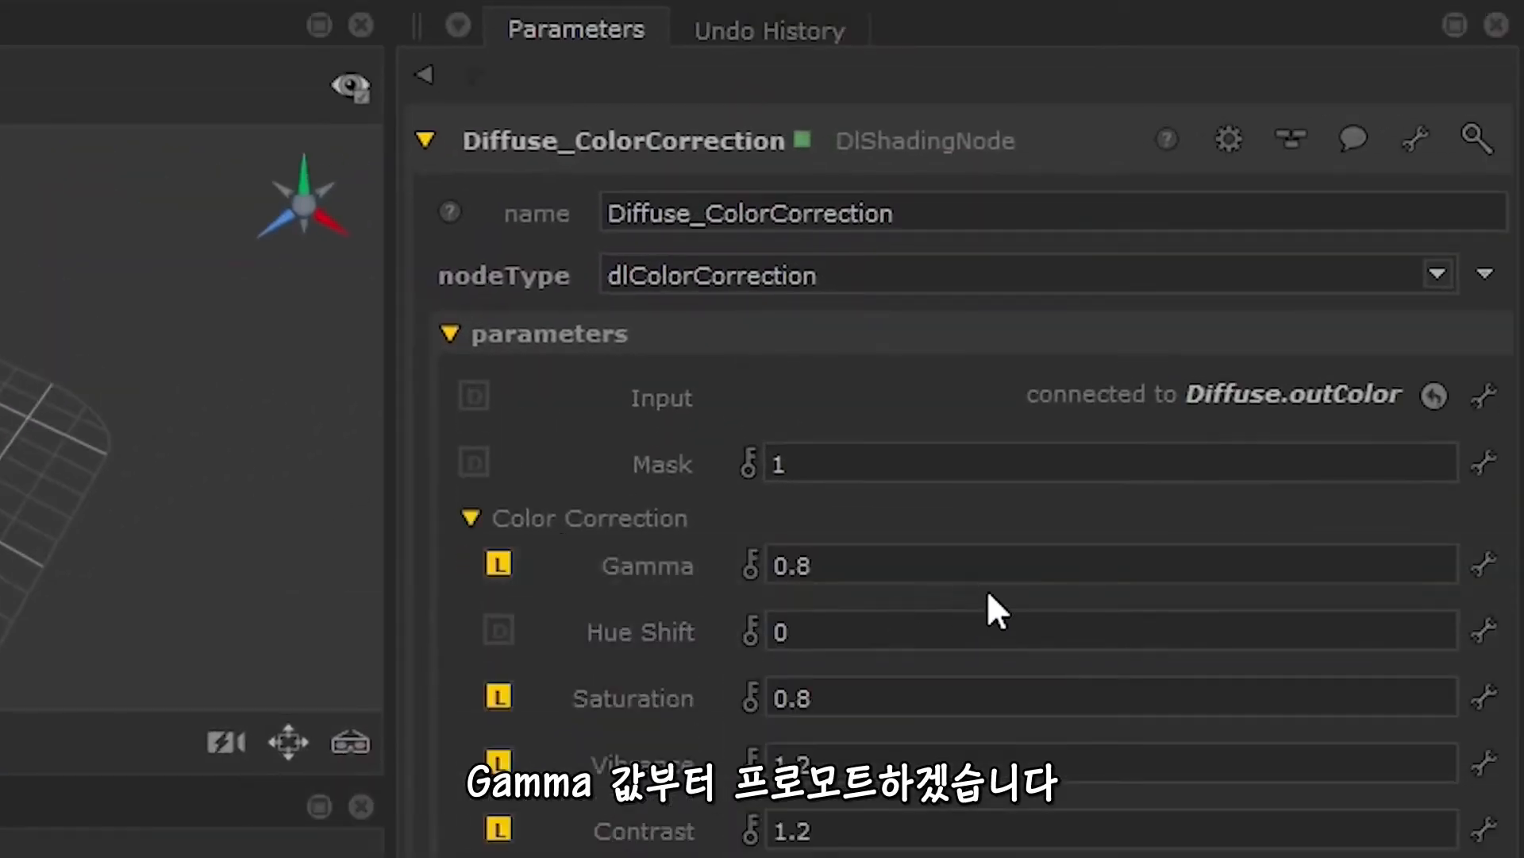
pyautogui.click(1484, 567)
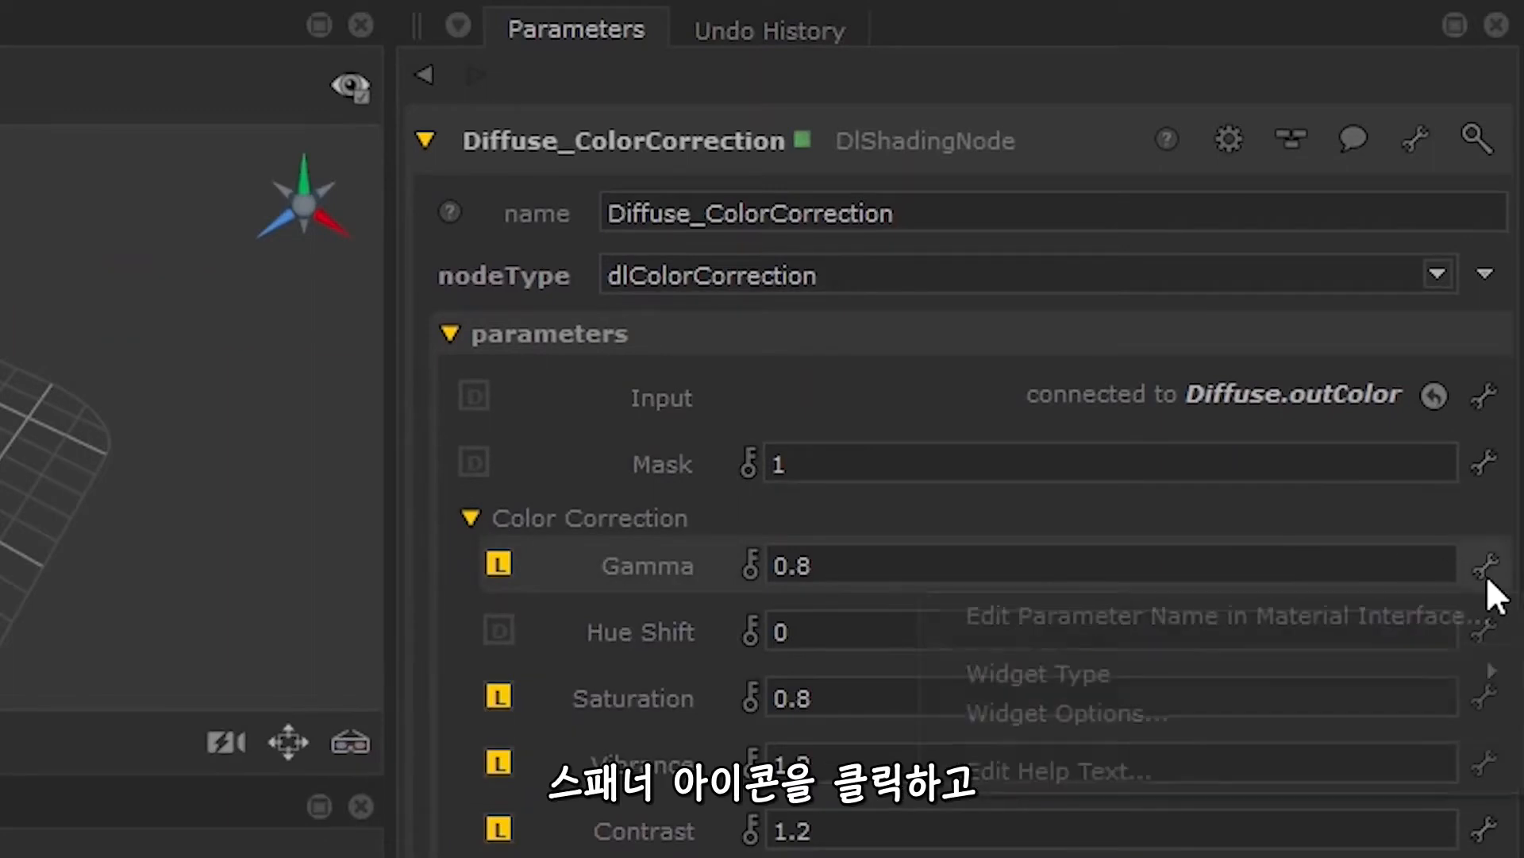
pyautogui.click(1465, 616)
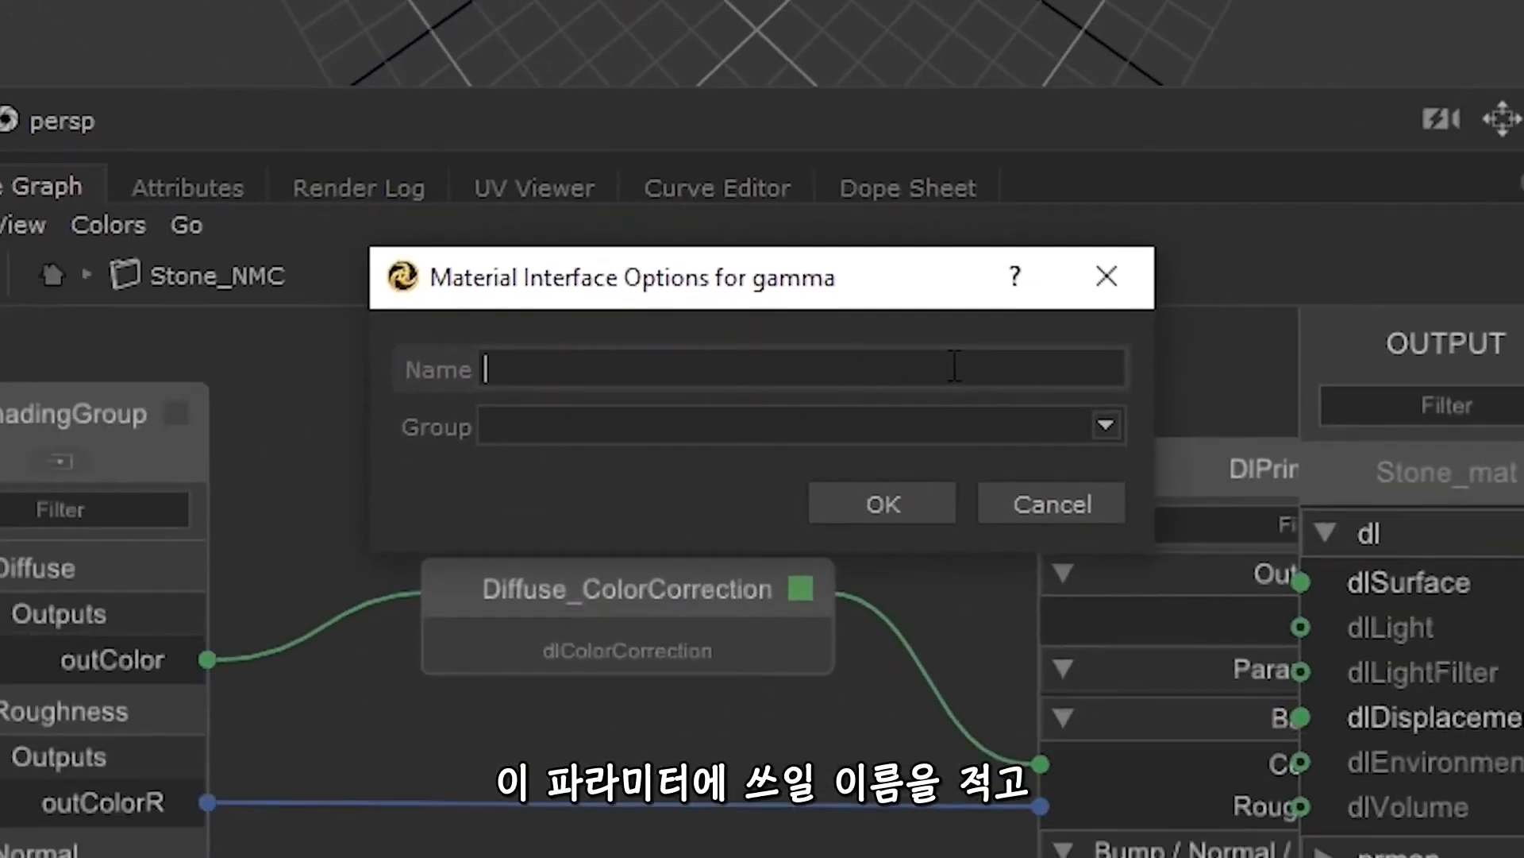
pyautogui.write('Gamma')
pyautogui.click(976, 422)
pyautogui.write('Diffuse')
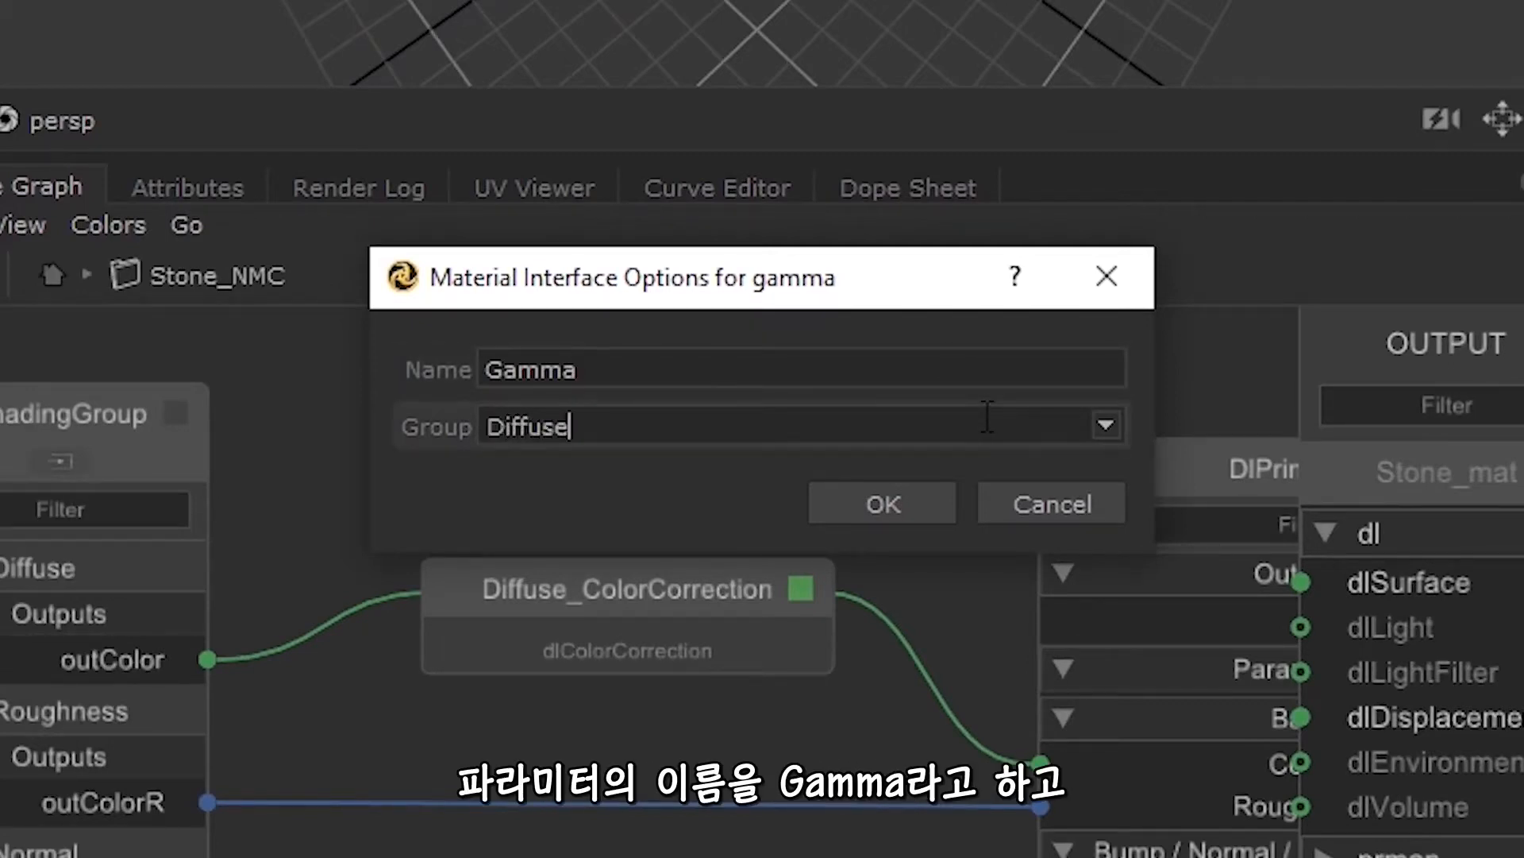
pyautogui.write('.Color')
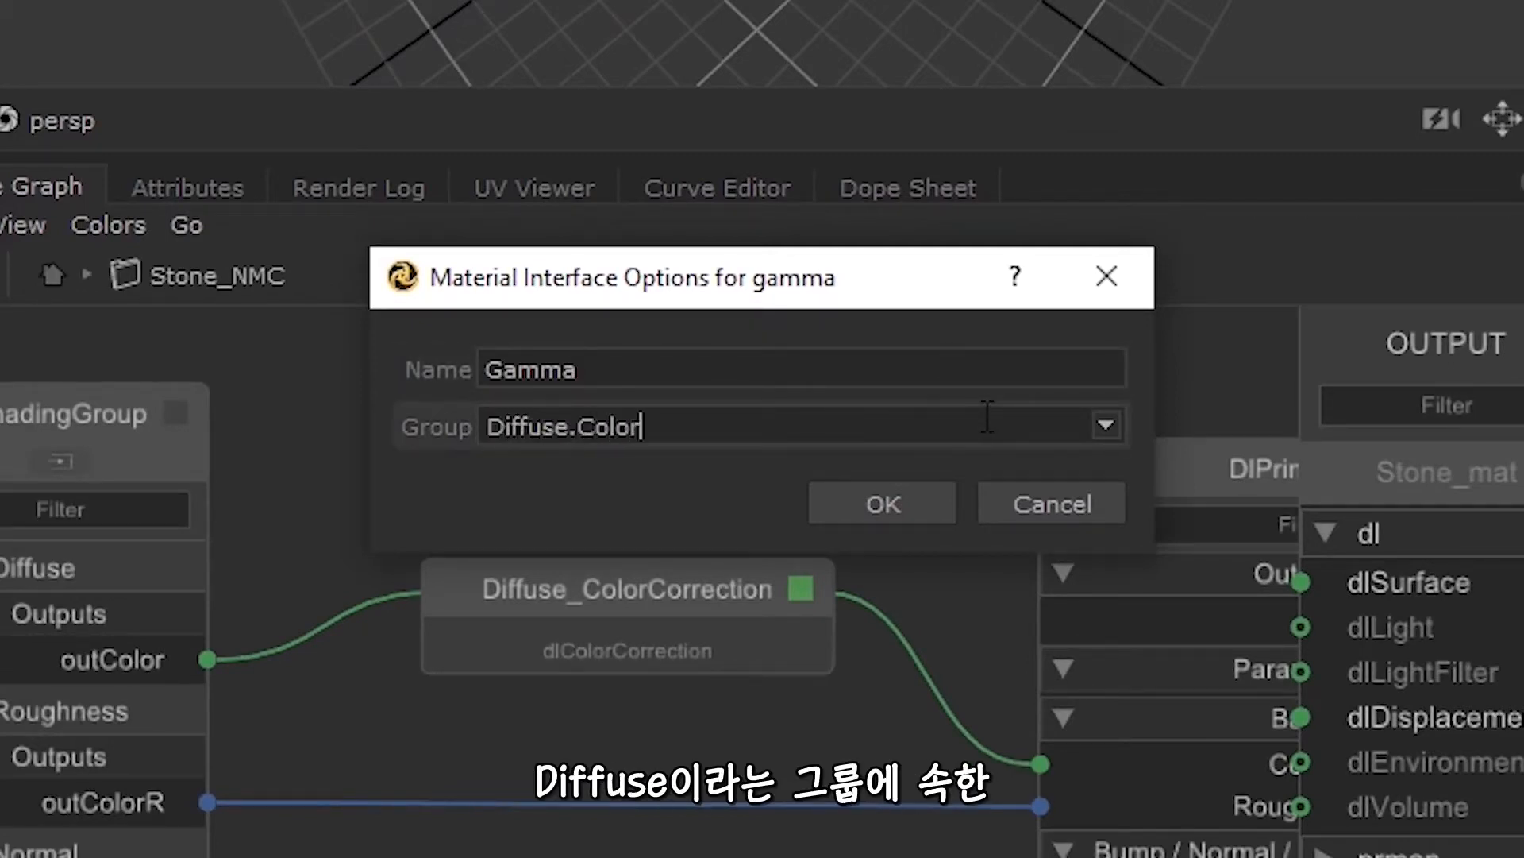
pyautogui.write('Correction')
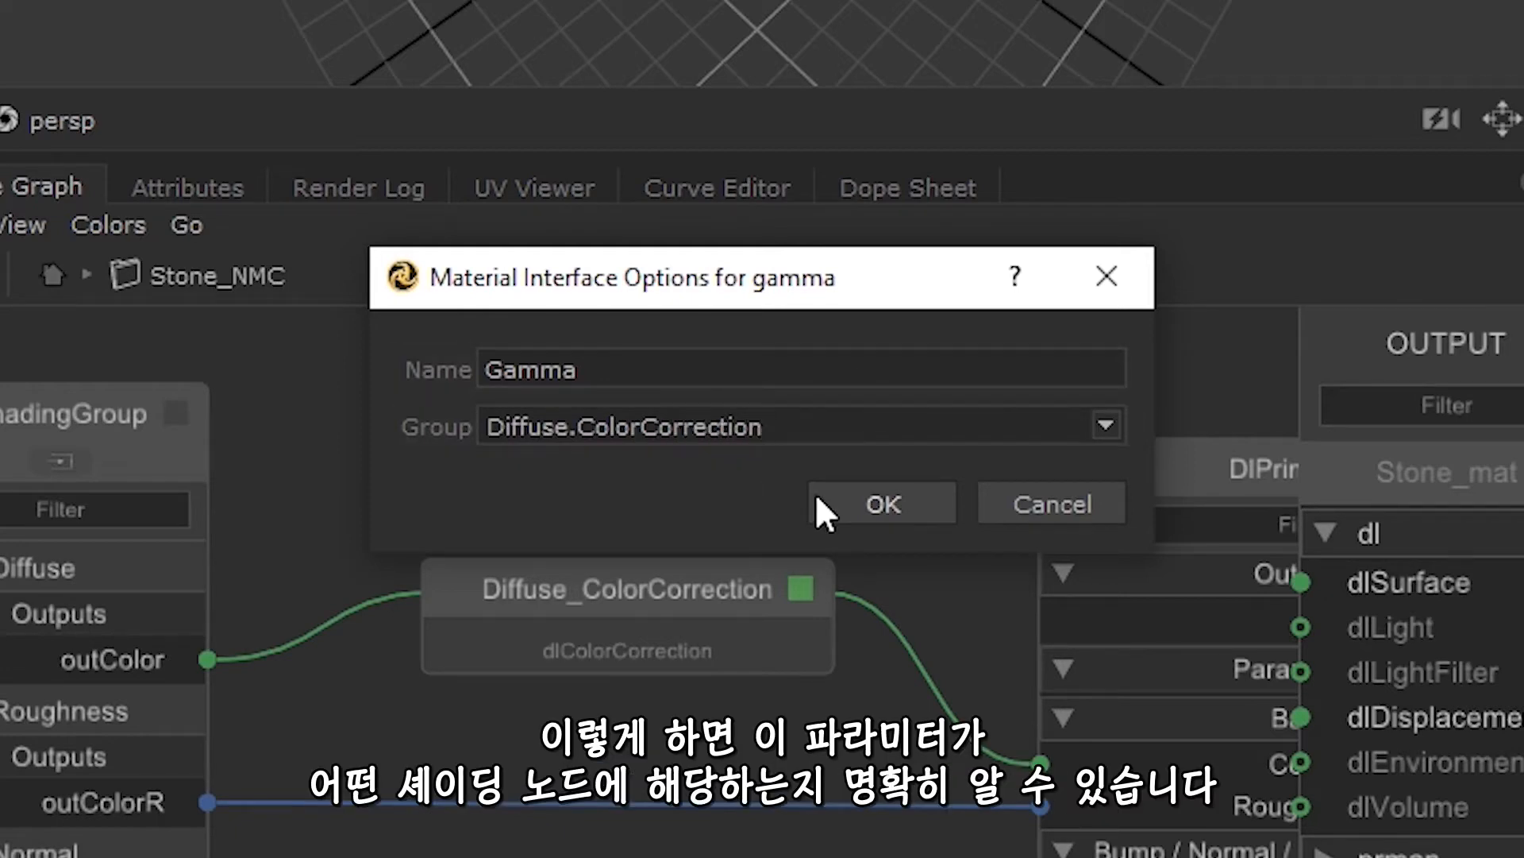
pyautogui.click(946, 499)
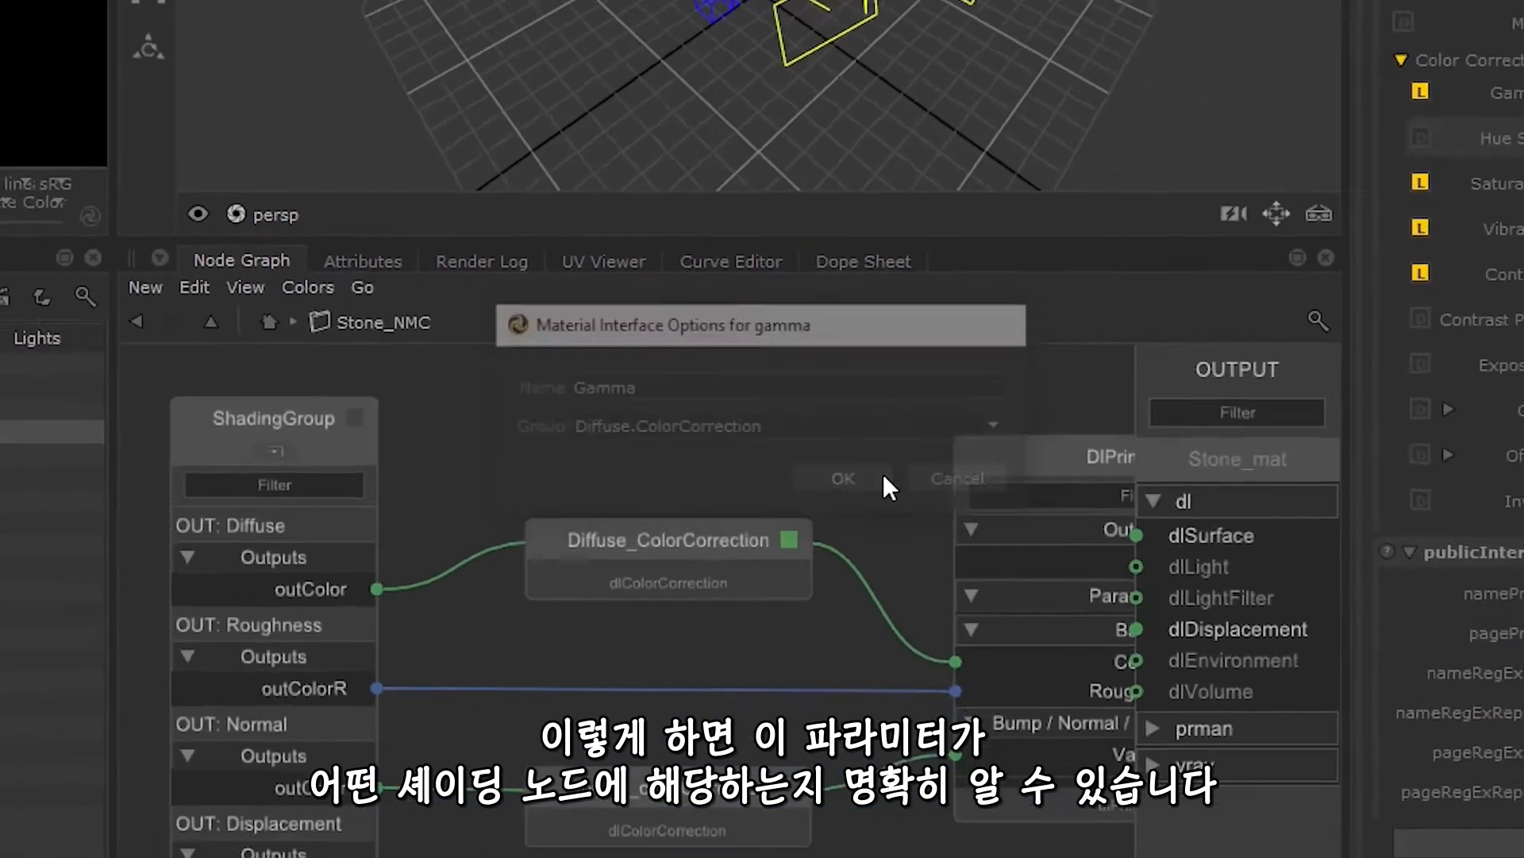
# Step: Promote the Contrast parameter of Diffuse_ColorCorrection to the material interface, named Contrast in the group Diffuse.ColorCorrection
pyautogui.click(1512, 362)
pyautogui.click(1401, 435)
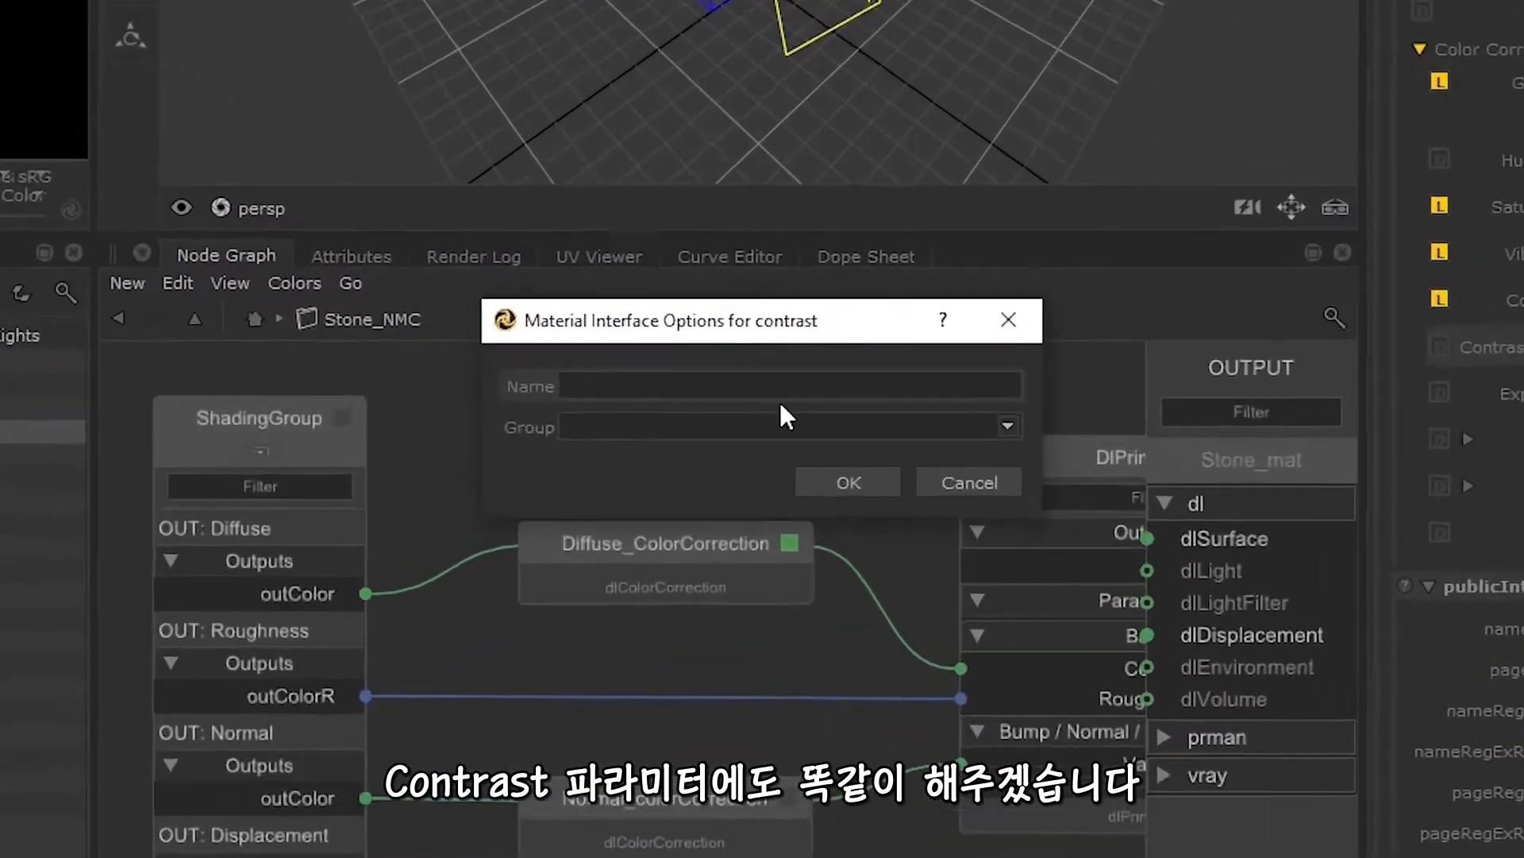
pyautogui.write('Contrast')
pyautogui.click(783, 421)
pyautogui.write('Diffuse.')
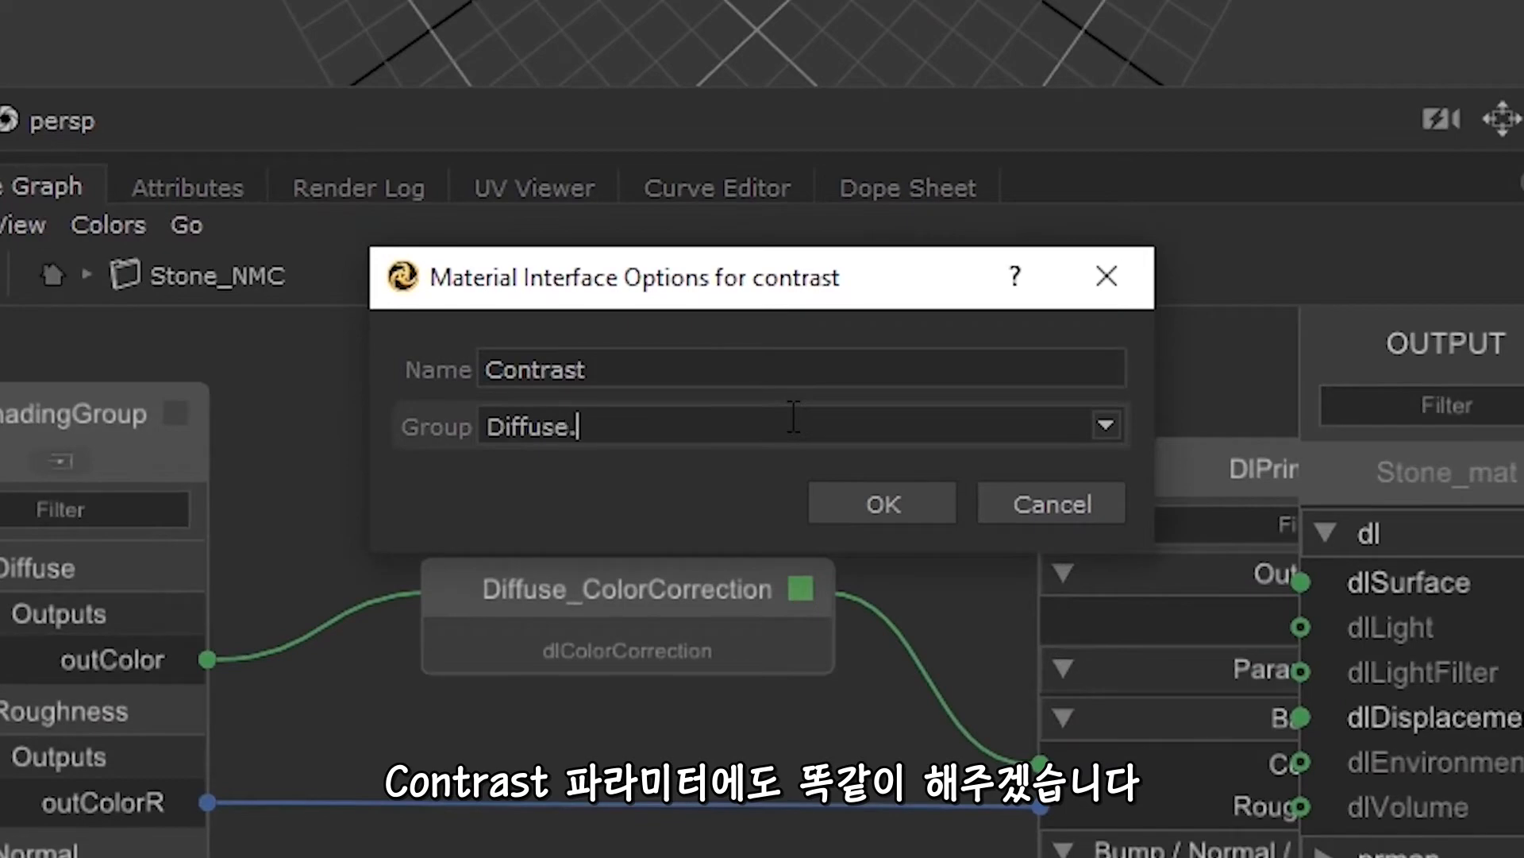
pyautogui.write('ColorCorrection')
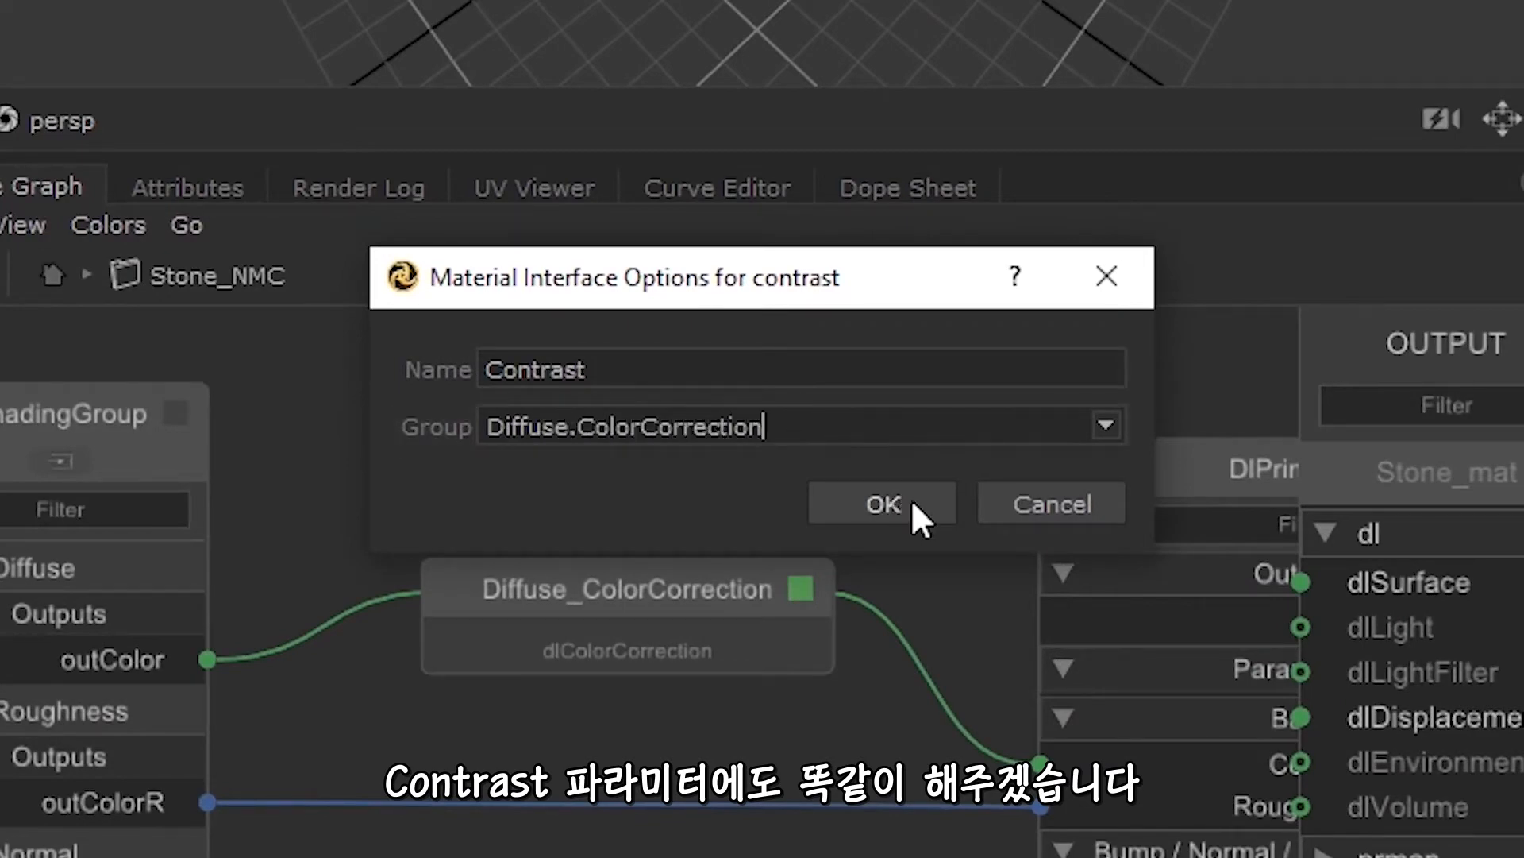
pyautogui.click(912, 502)
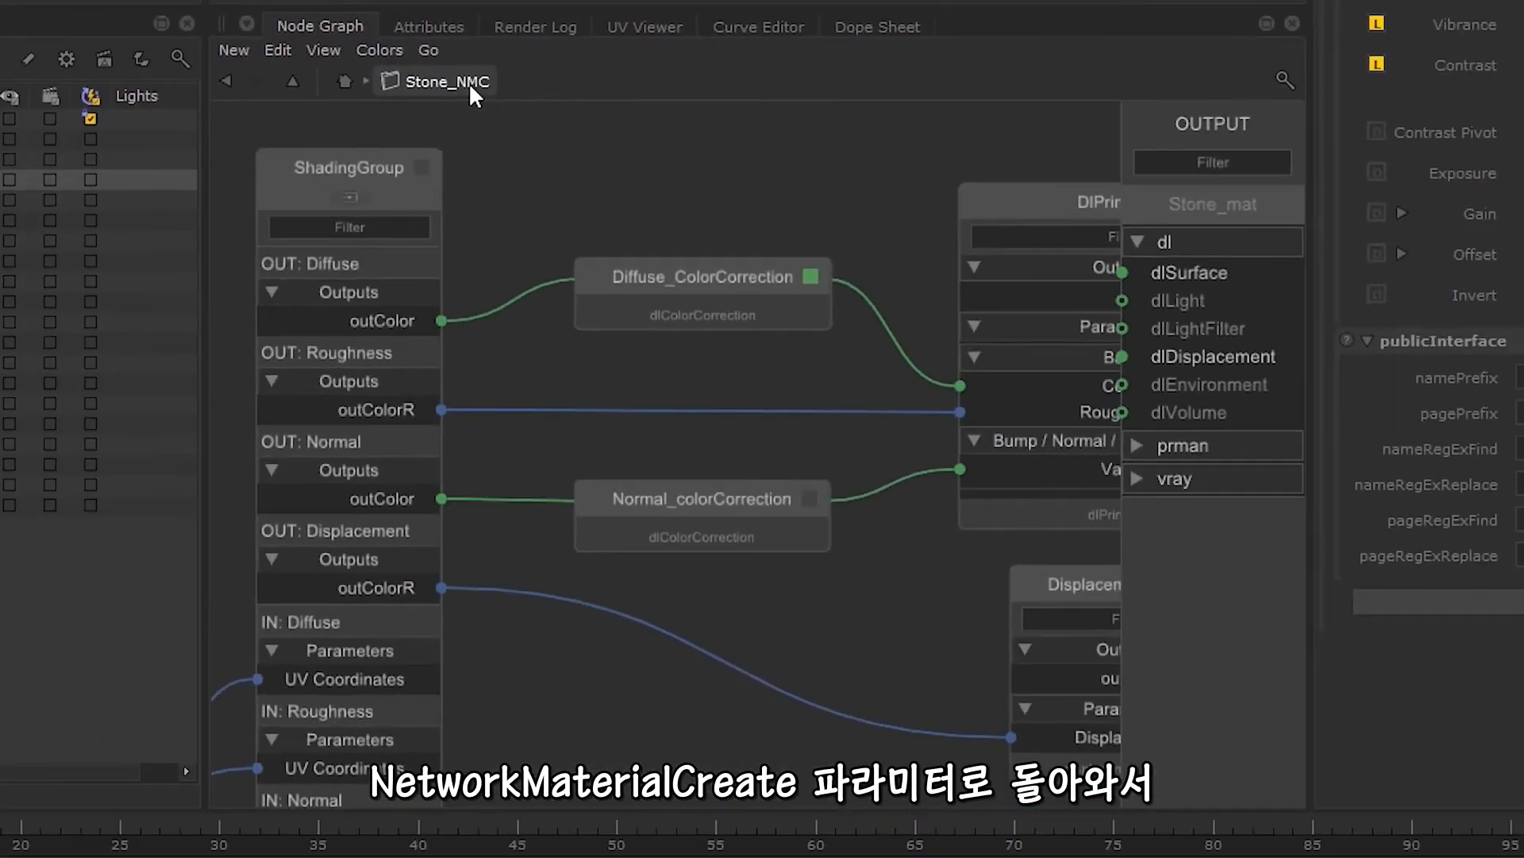
# Step: Show Stone_NMC's promoted parameters by expanding the Diffuse and ColorCorrection groups in its node parameters
pyautogui.press('e')
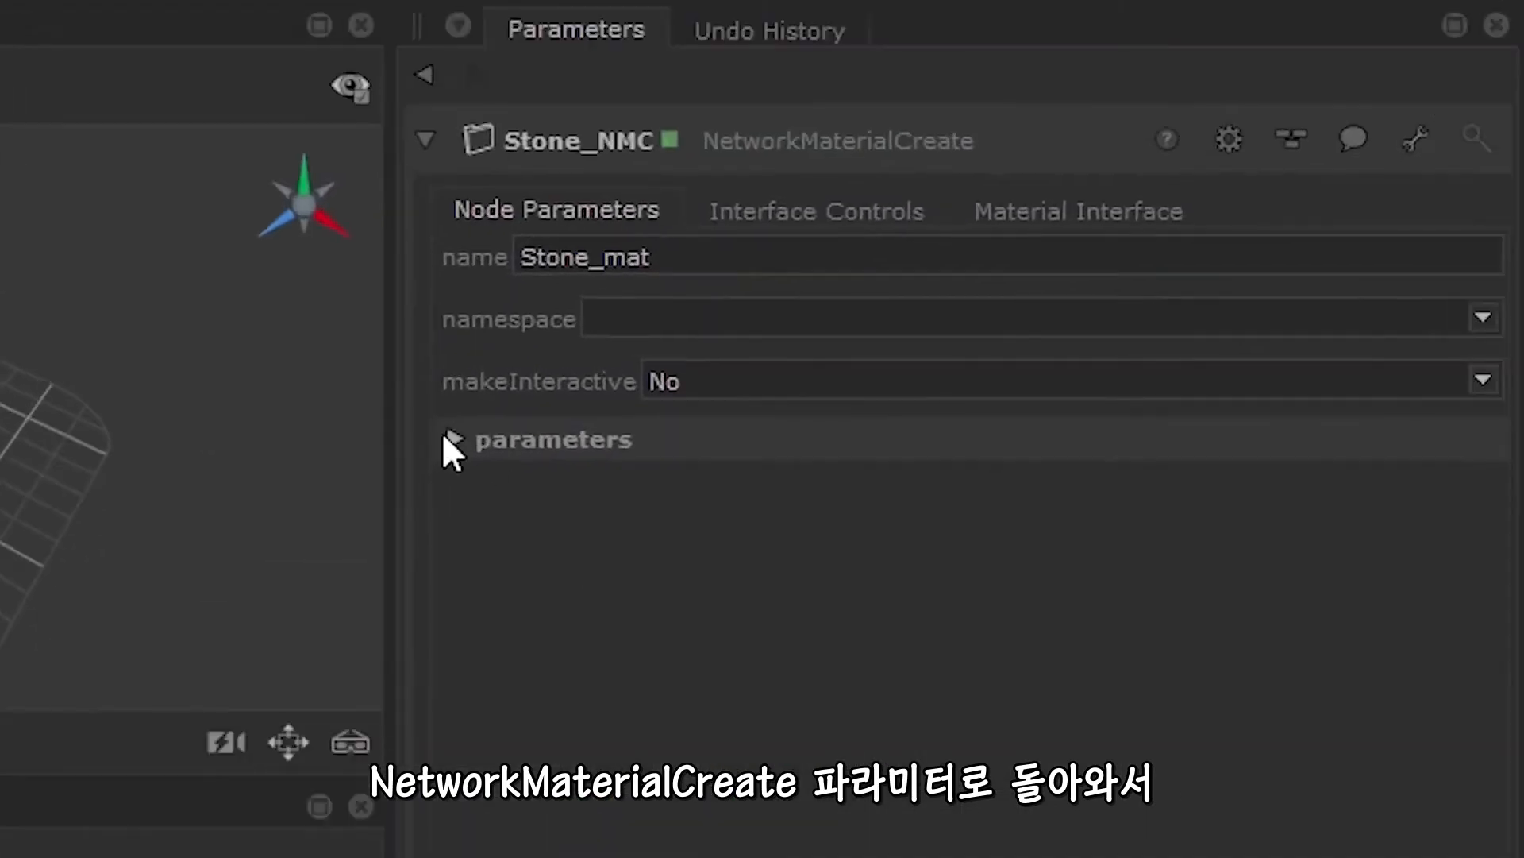
pyautogui.click(679, 278)
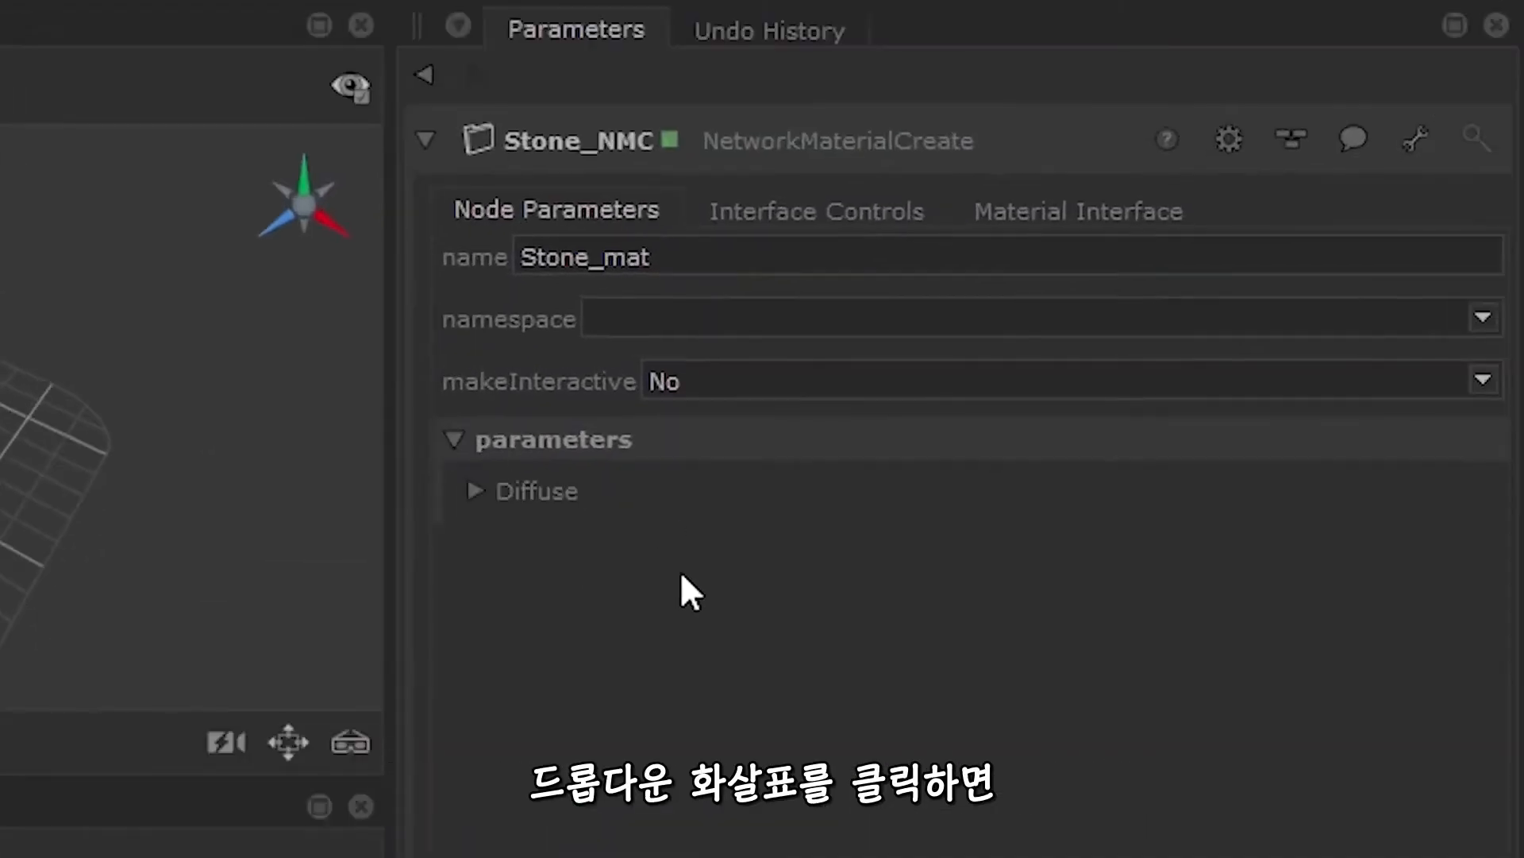
pyautogui.click(474, 491)
pyautogui.click(500, 527)
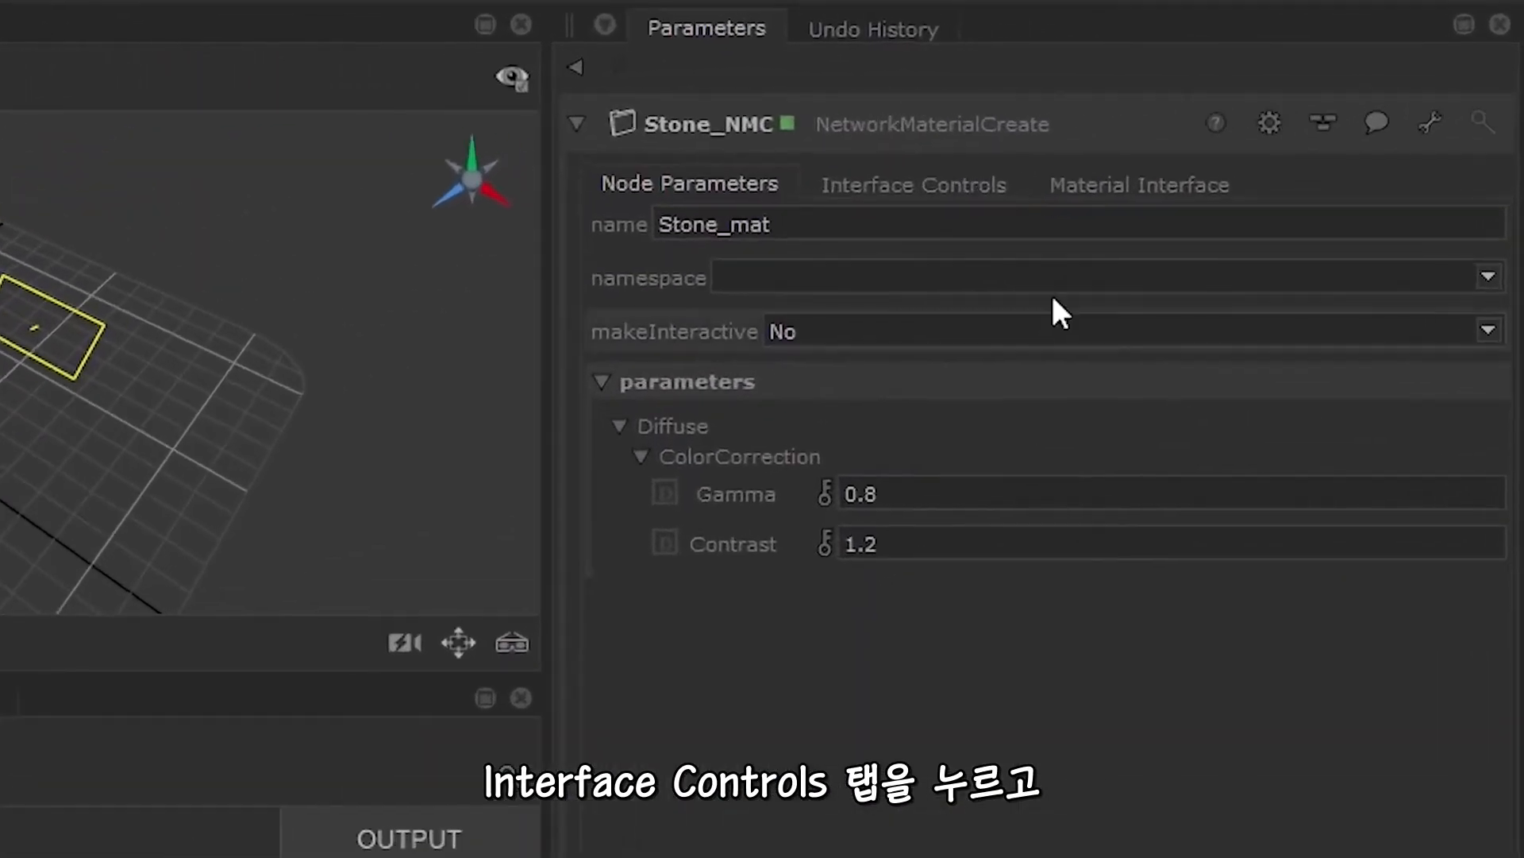
# Step: Add a new interface control to Stone_NMC and widen the parameters area to show its settings
pyautogui.click(1280, 106)
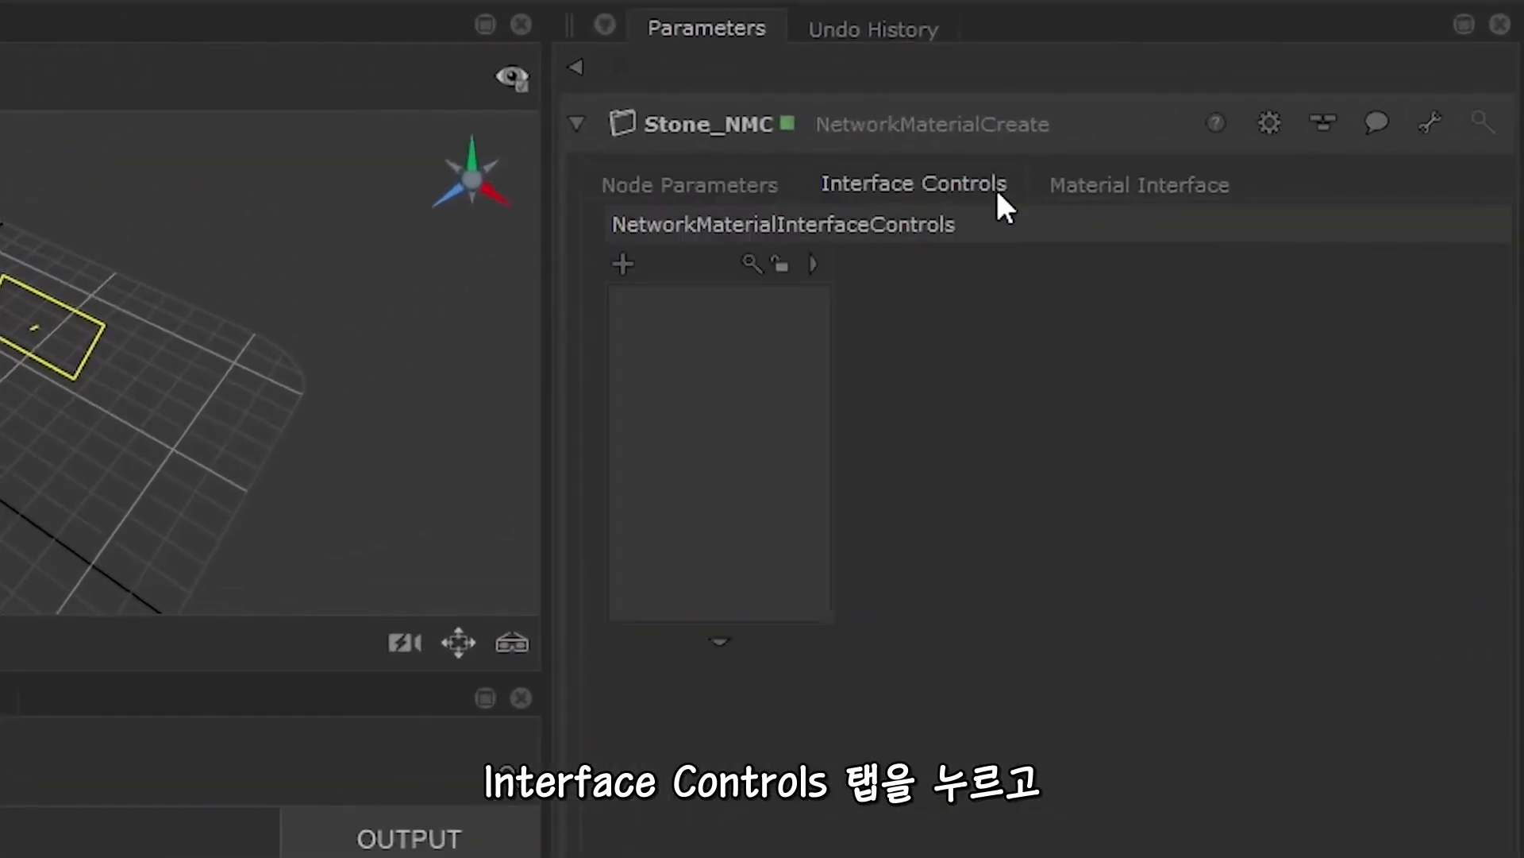
pyautogui.click(623, 263)
pyautogui.moveTo(545, 293); pyautogui.dragTo(90, 355)
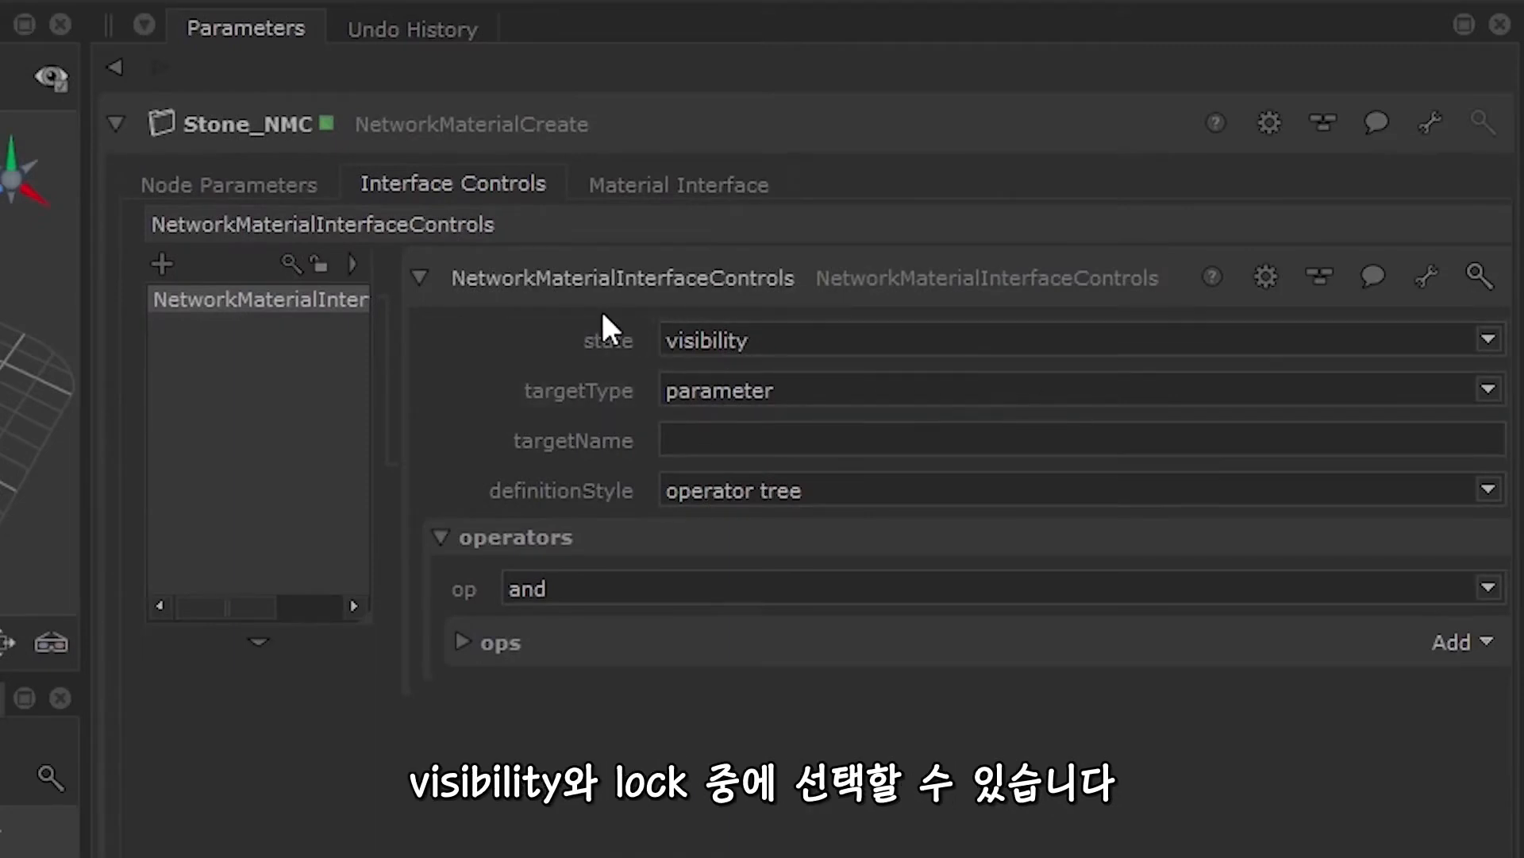
# Step: Keep the control's state at visibility and target type at parameter, and set its target name to Diffuse.ColorCorrection.Gamma
pyautogui.click(1485, 338)
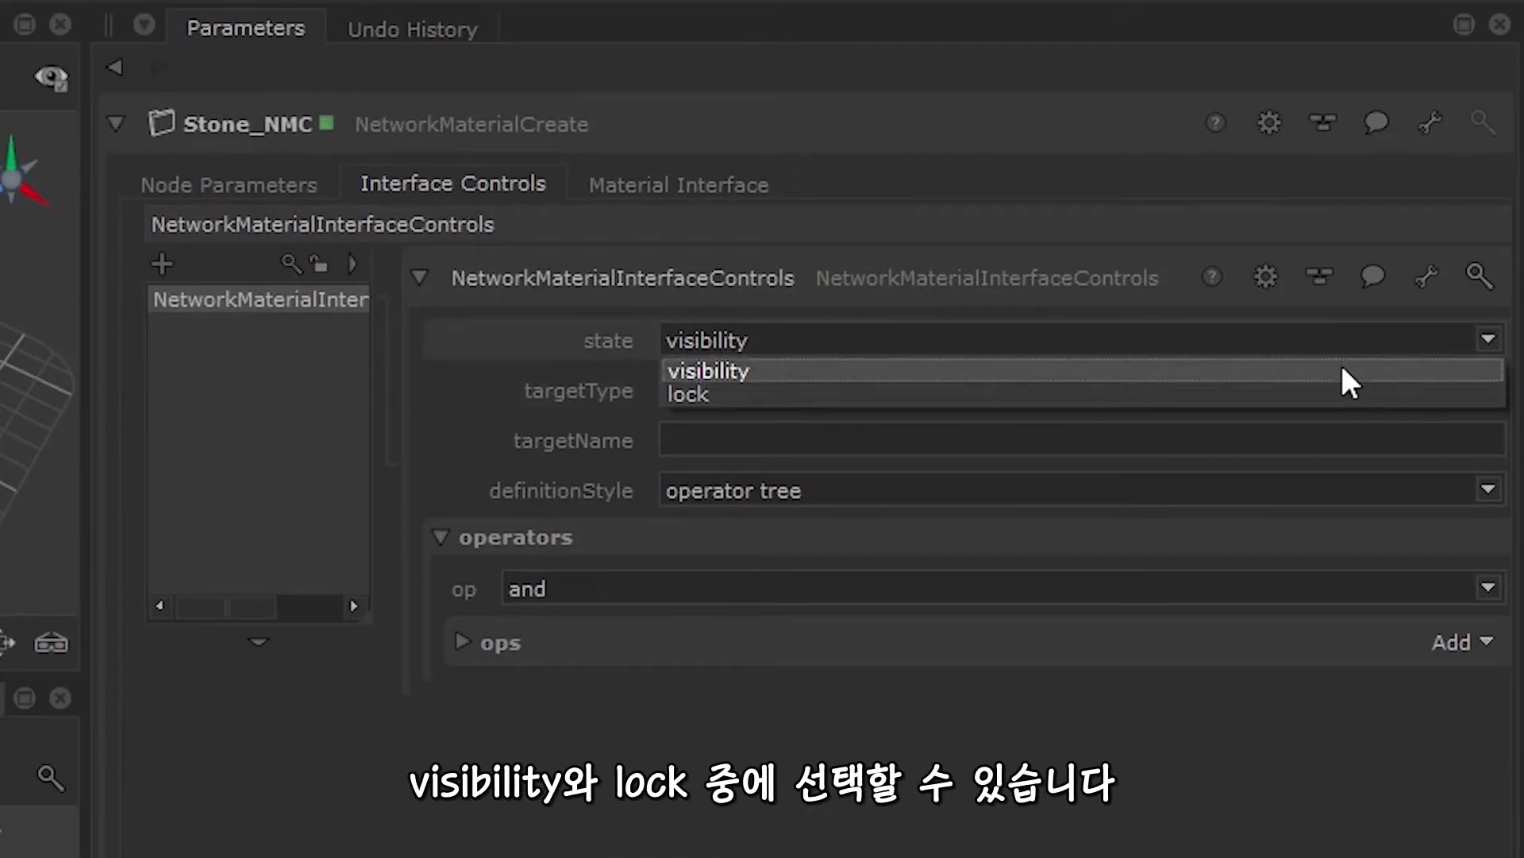
pyautogui.click(1486, 335)
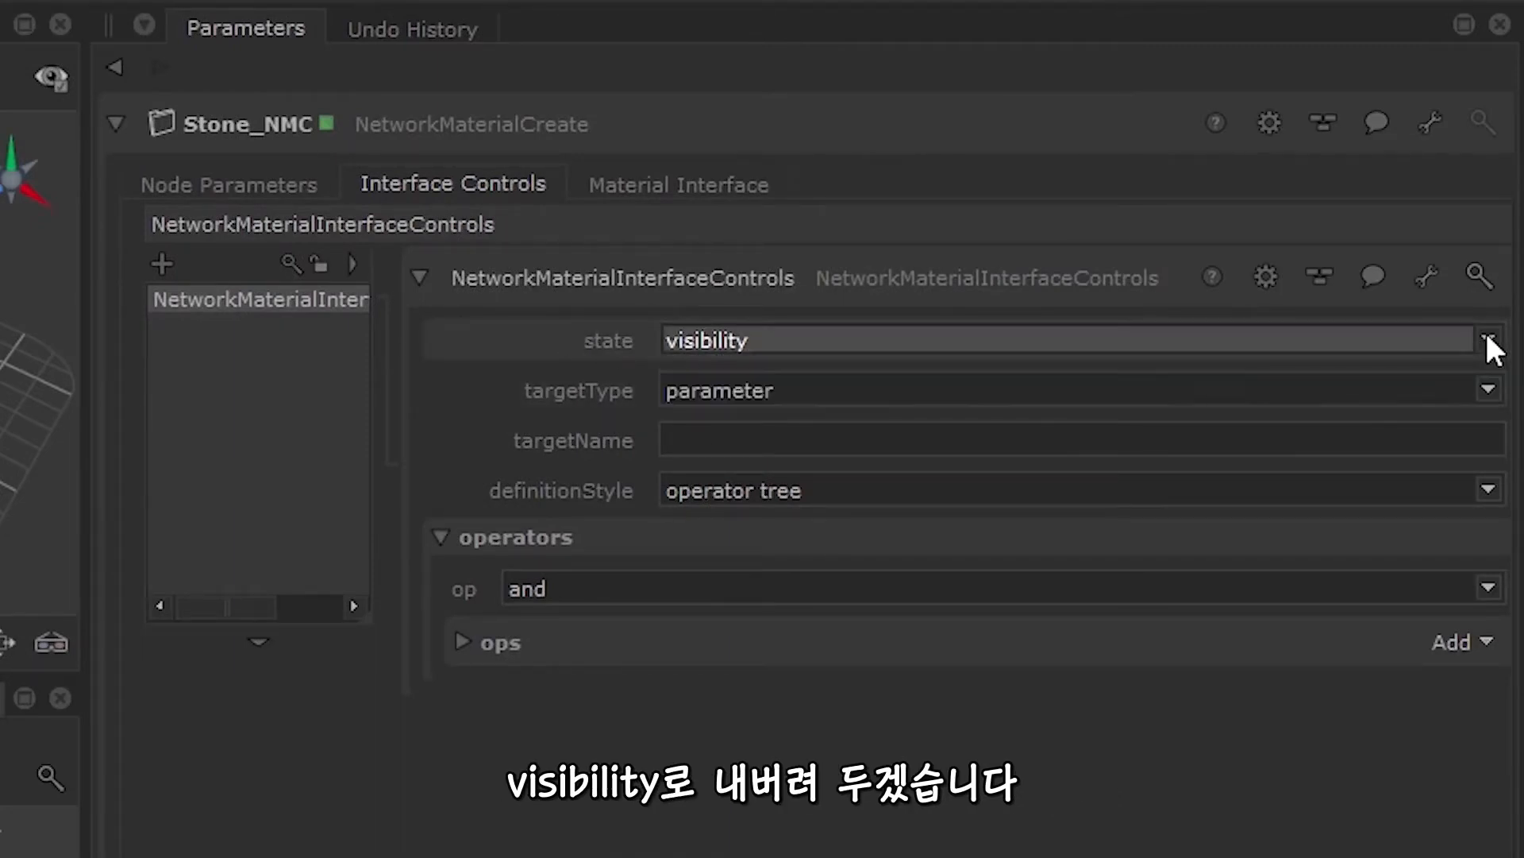
pyautogui.click(1486, 388)
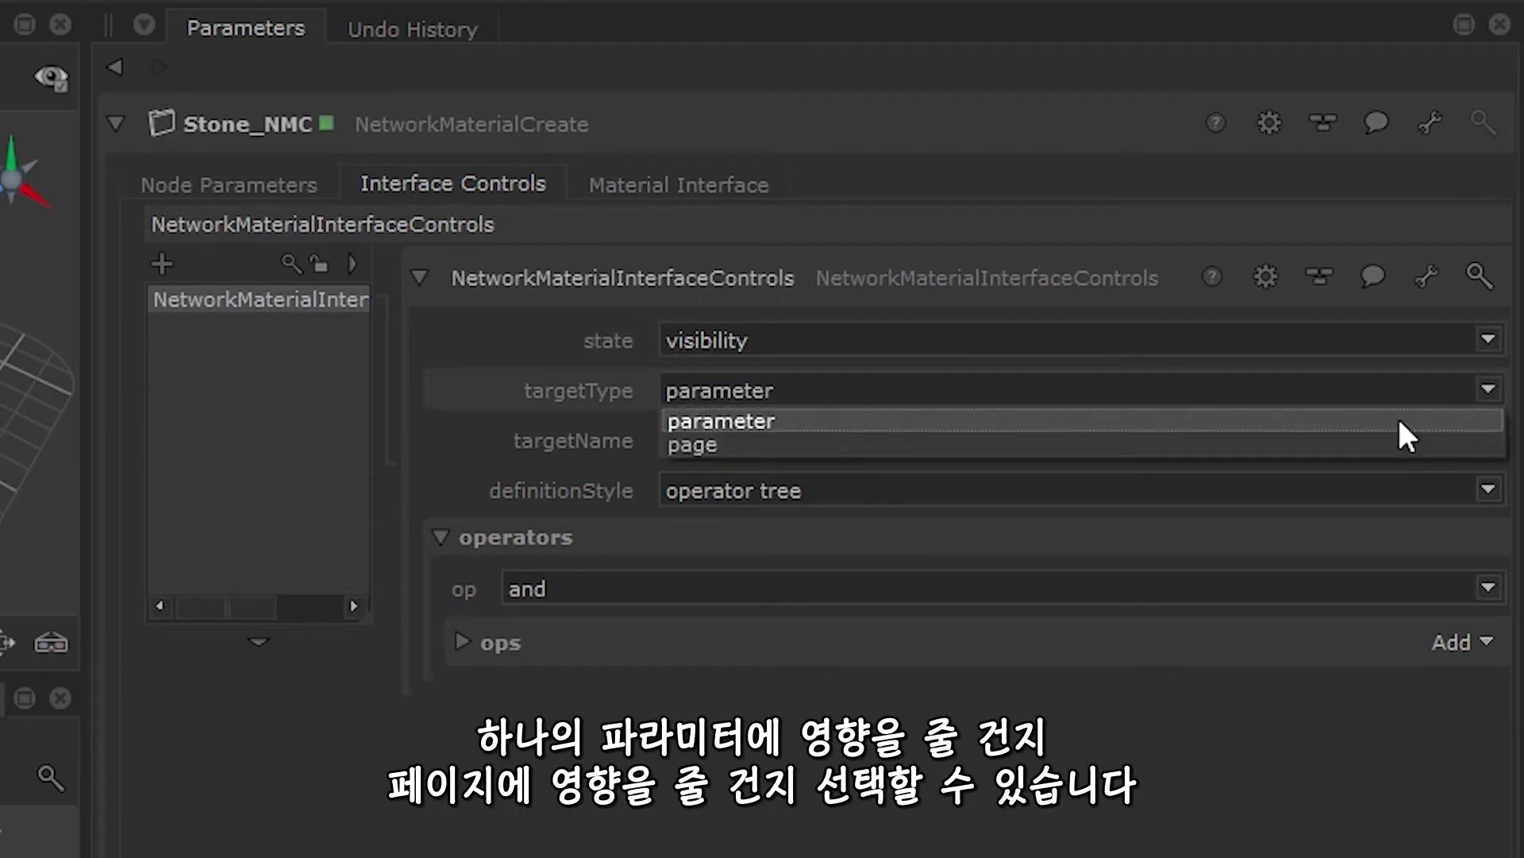
pyautogui.click(1491, 394)
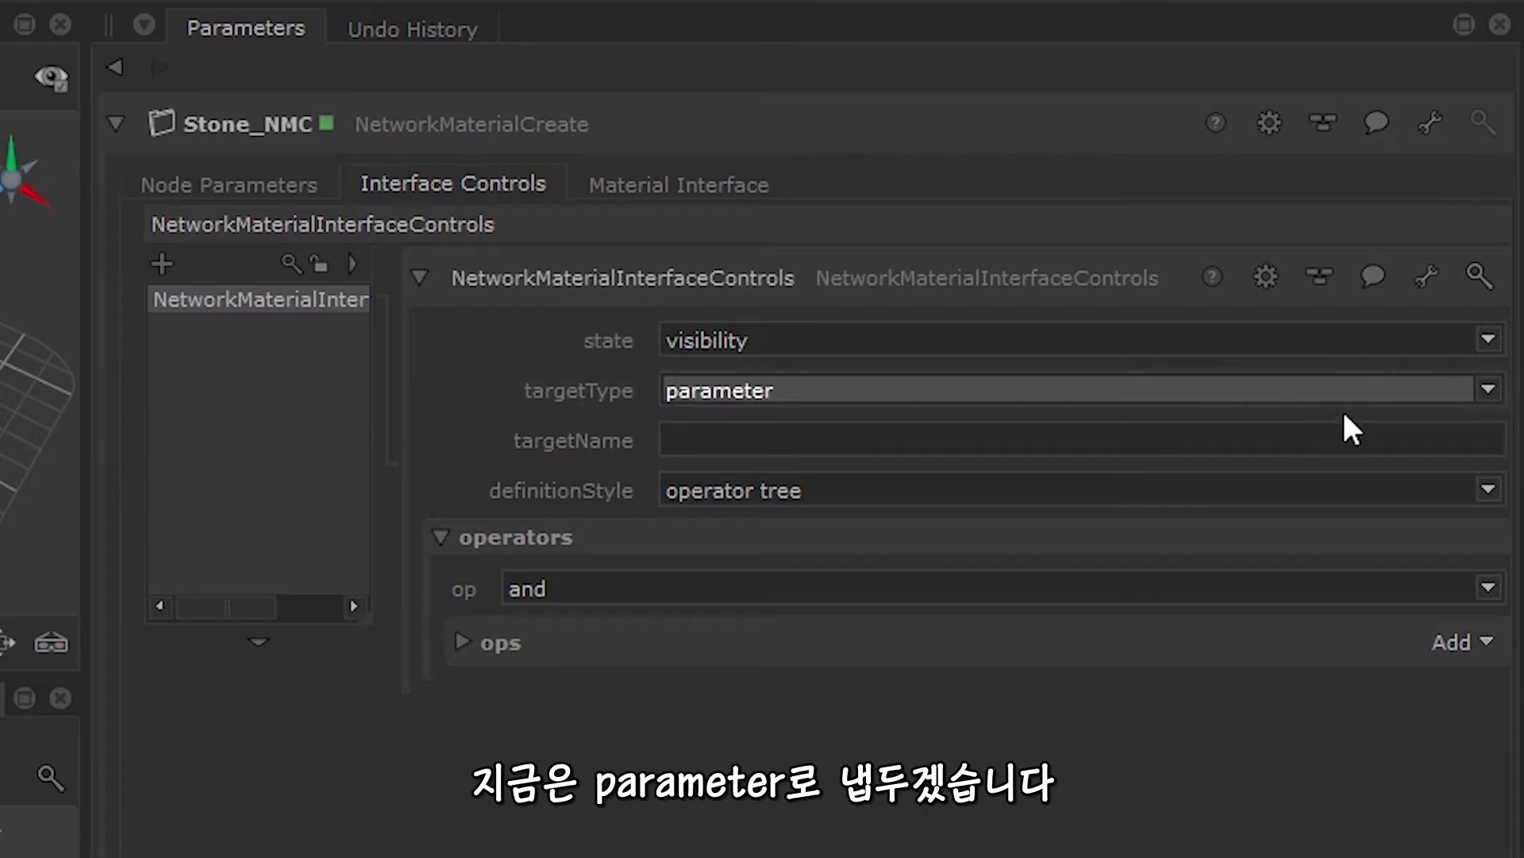
pyautogui.click(852, 438)
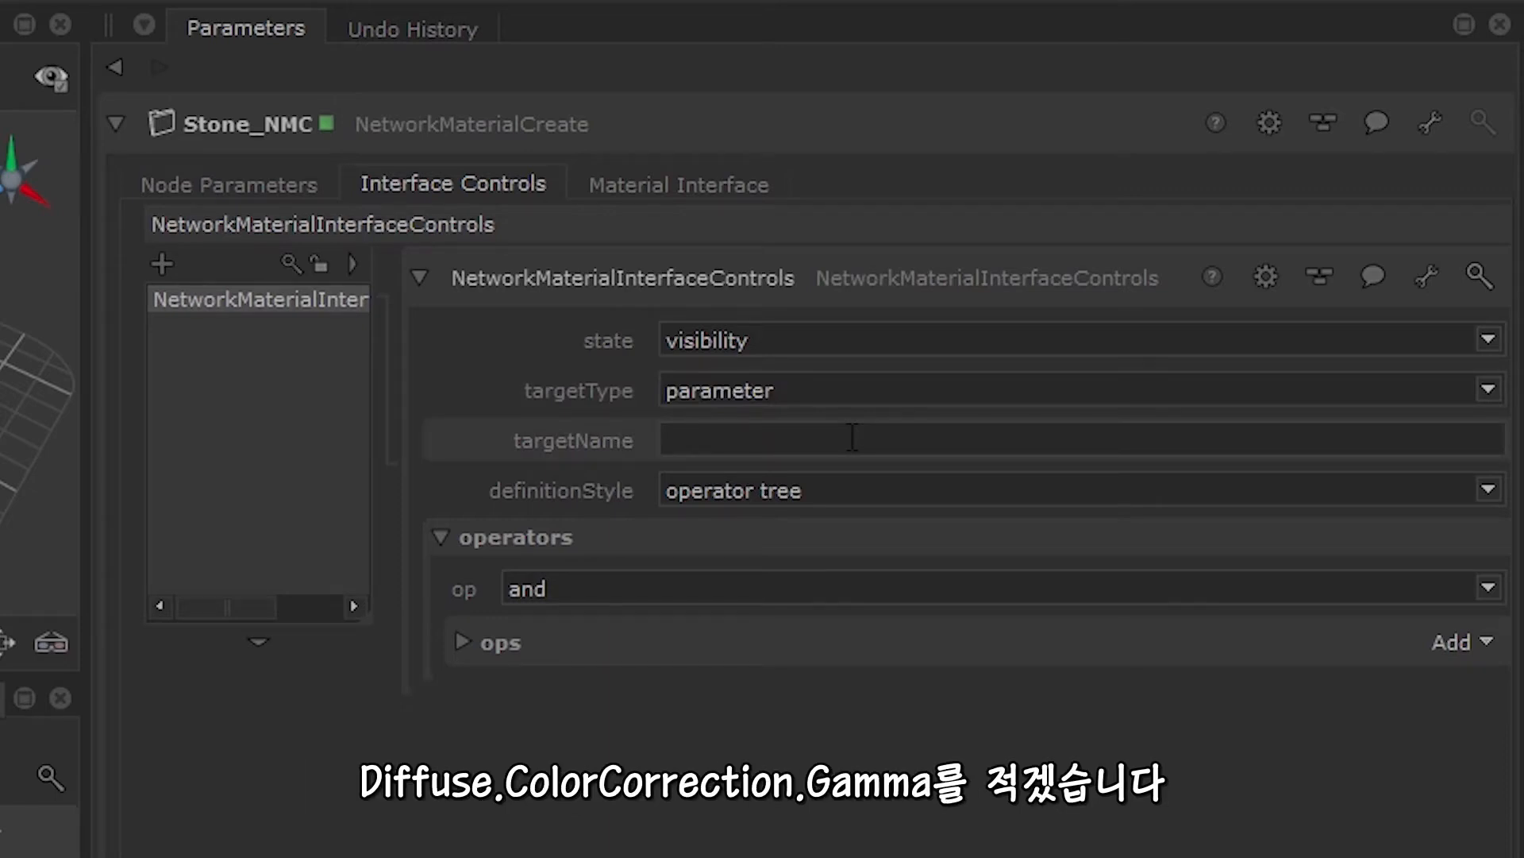
pyautogui.write('Diffuse.')
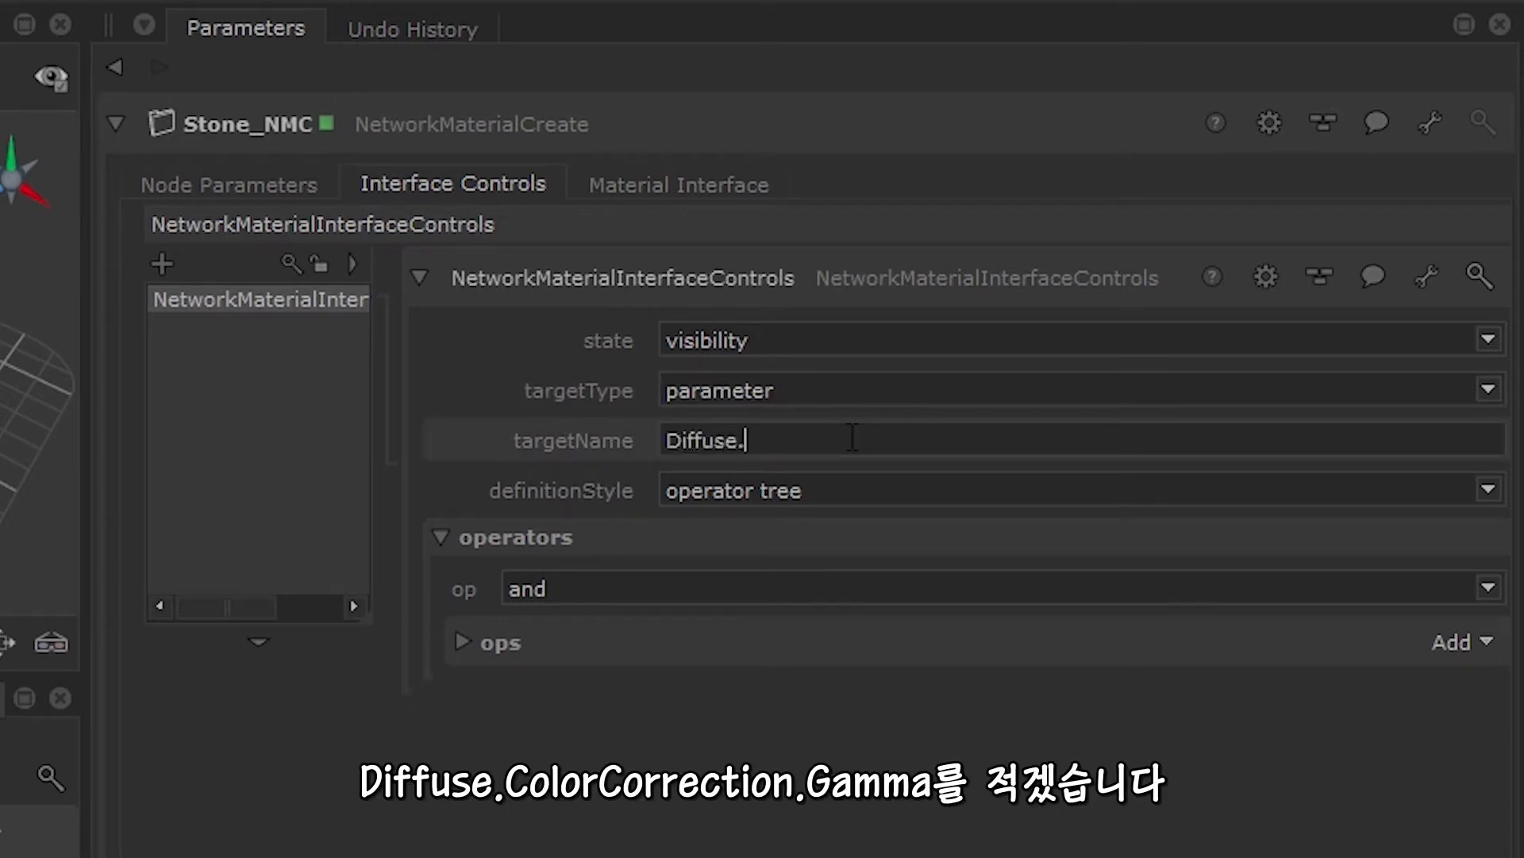
pyautogui.write('ColorCorrection.Gamma')
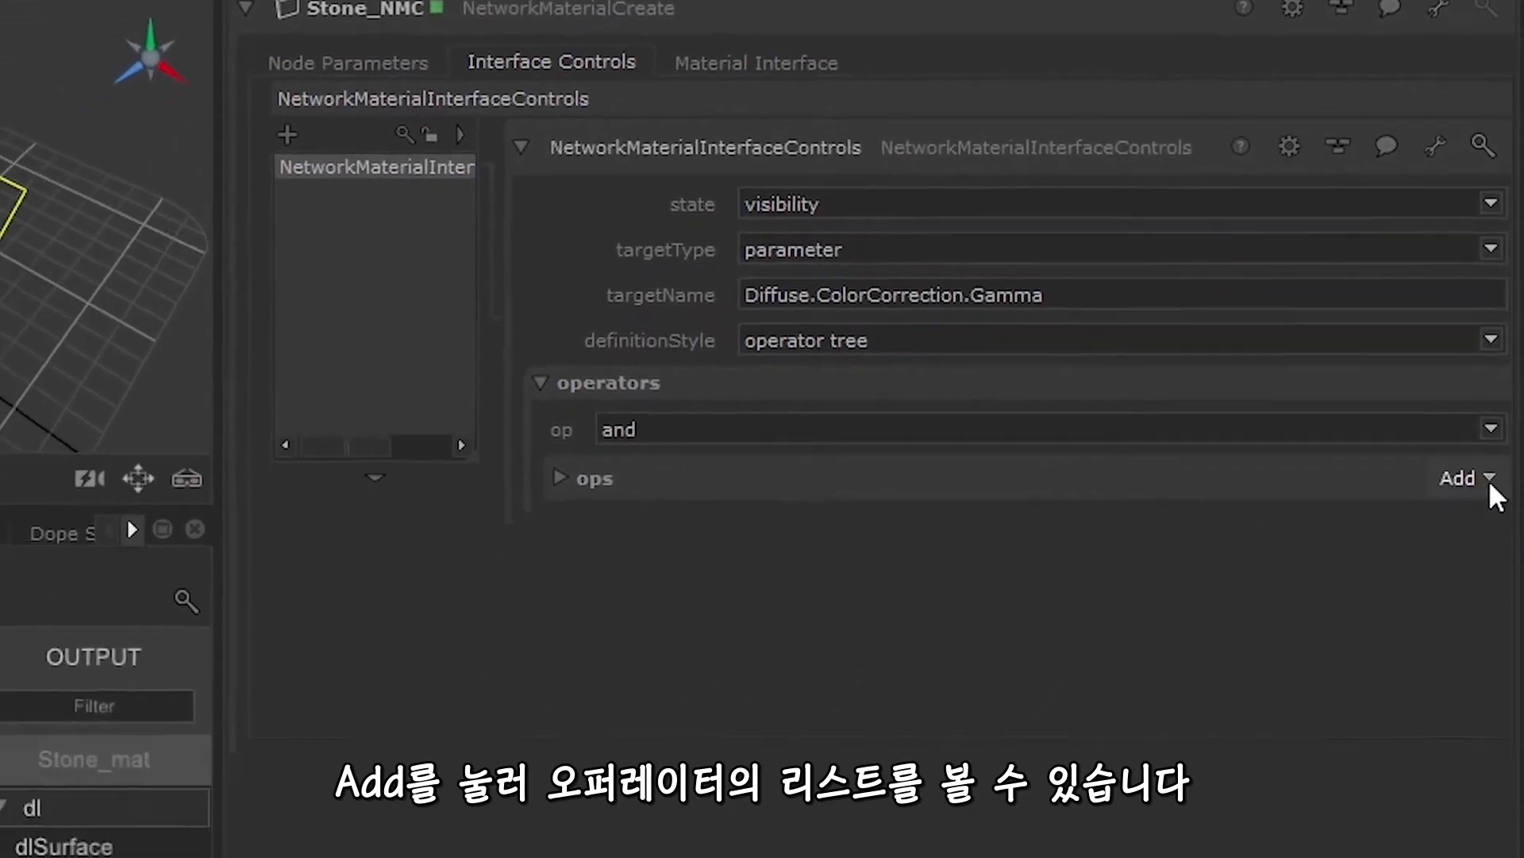
# Step: Add an equalTo operator to the control with the path Diffuse.ColorCorrection.Contrast and the value 2
pyautogui.click(1490, 481)
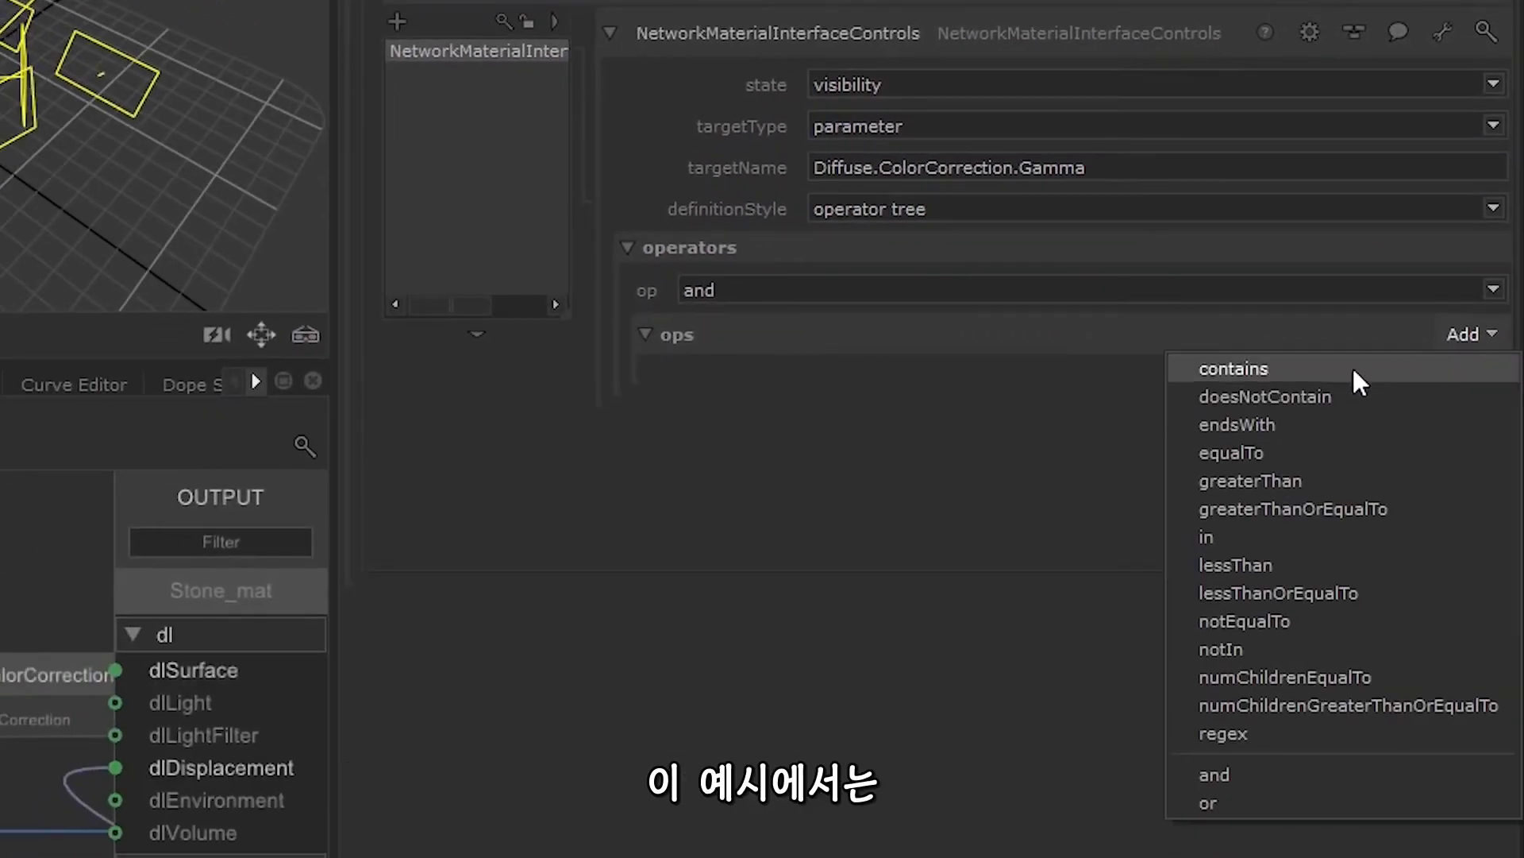
pyautogui.click(1264, 451)
pyautogui.click(845, 480)
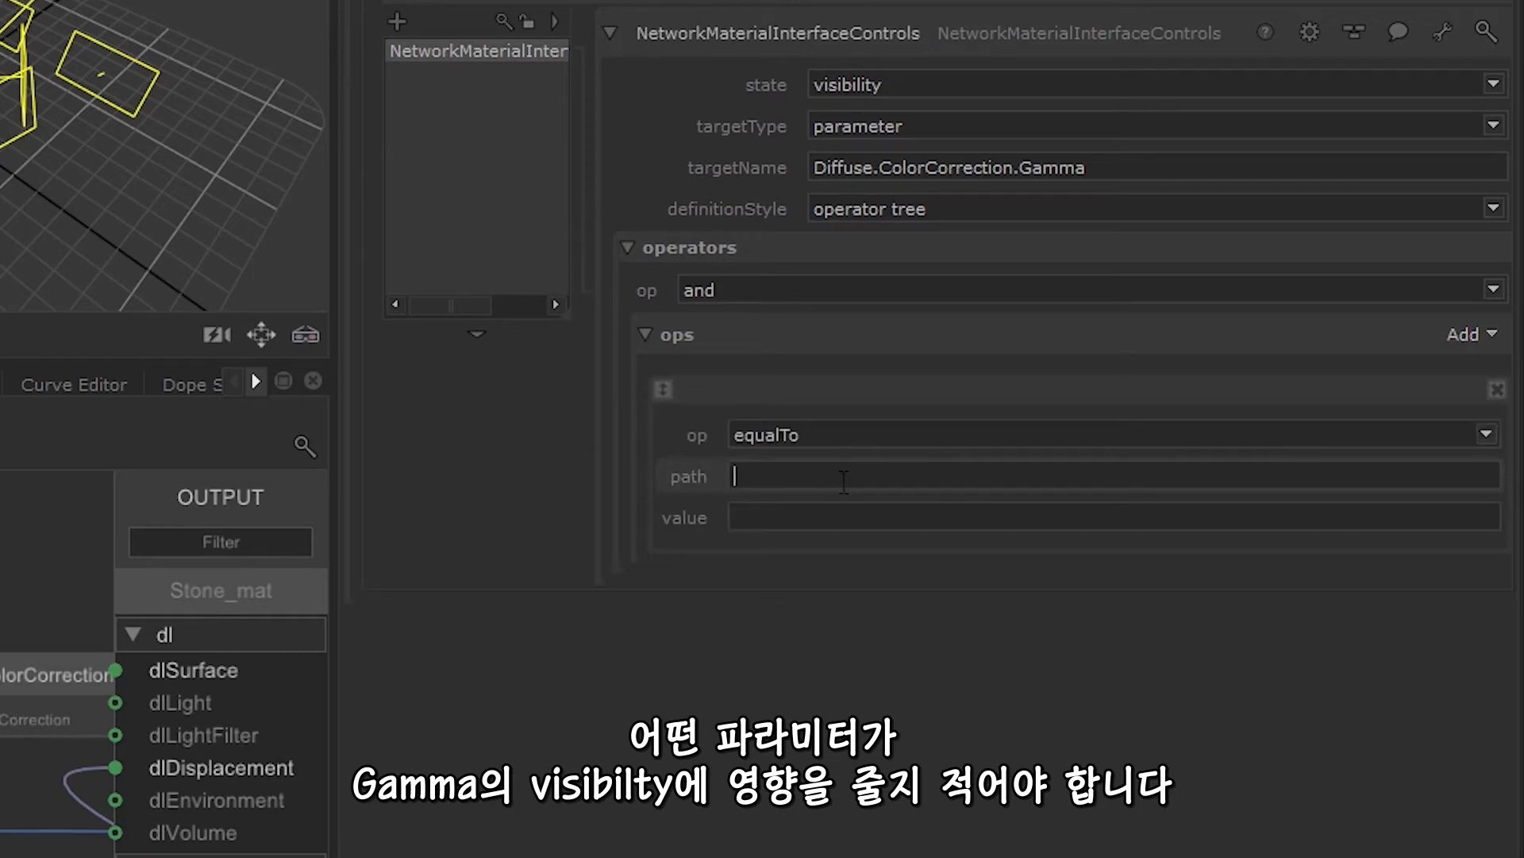
pyautogui.write('Diffuse.Color')
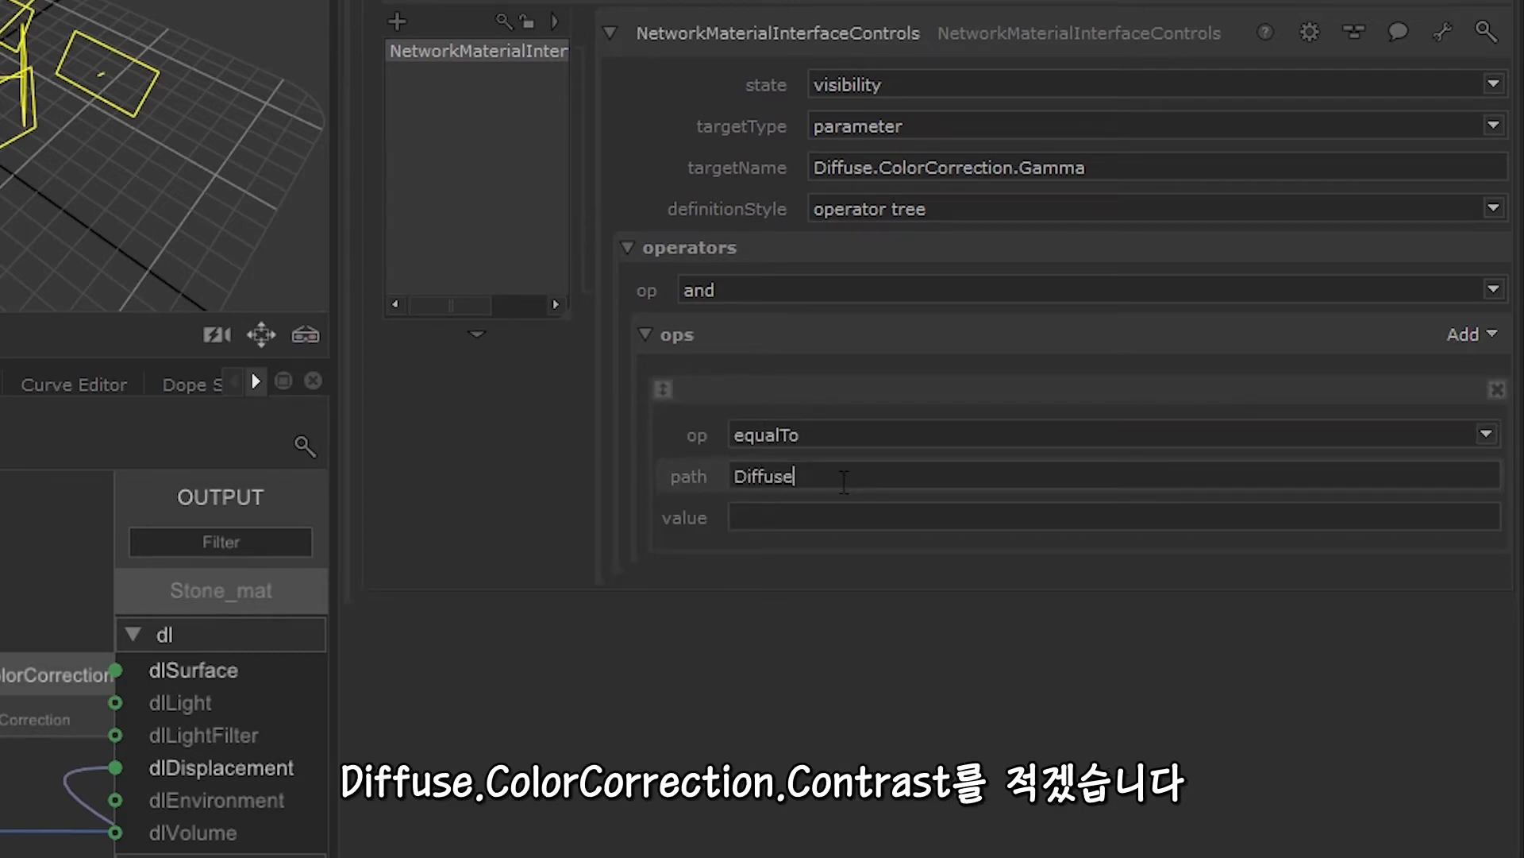
pyautogui.write('Correction.Contrast')
pyautogui.click(961, 517)
pyautogui.write('2')
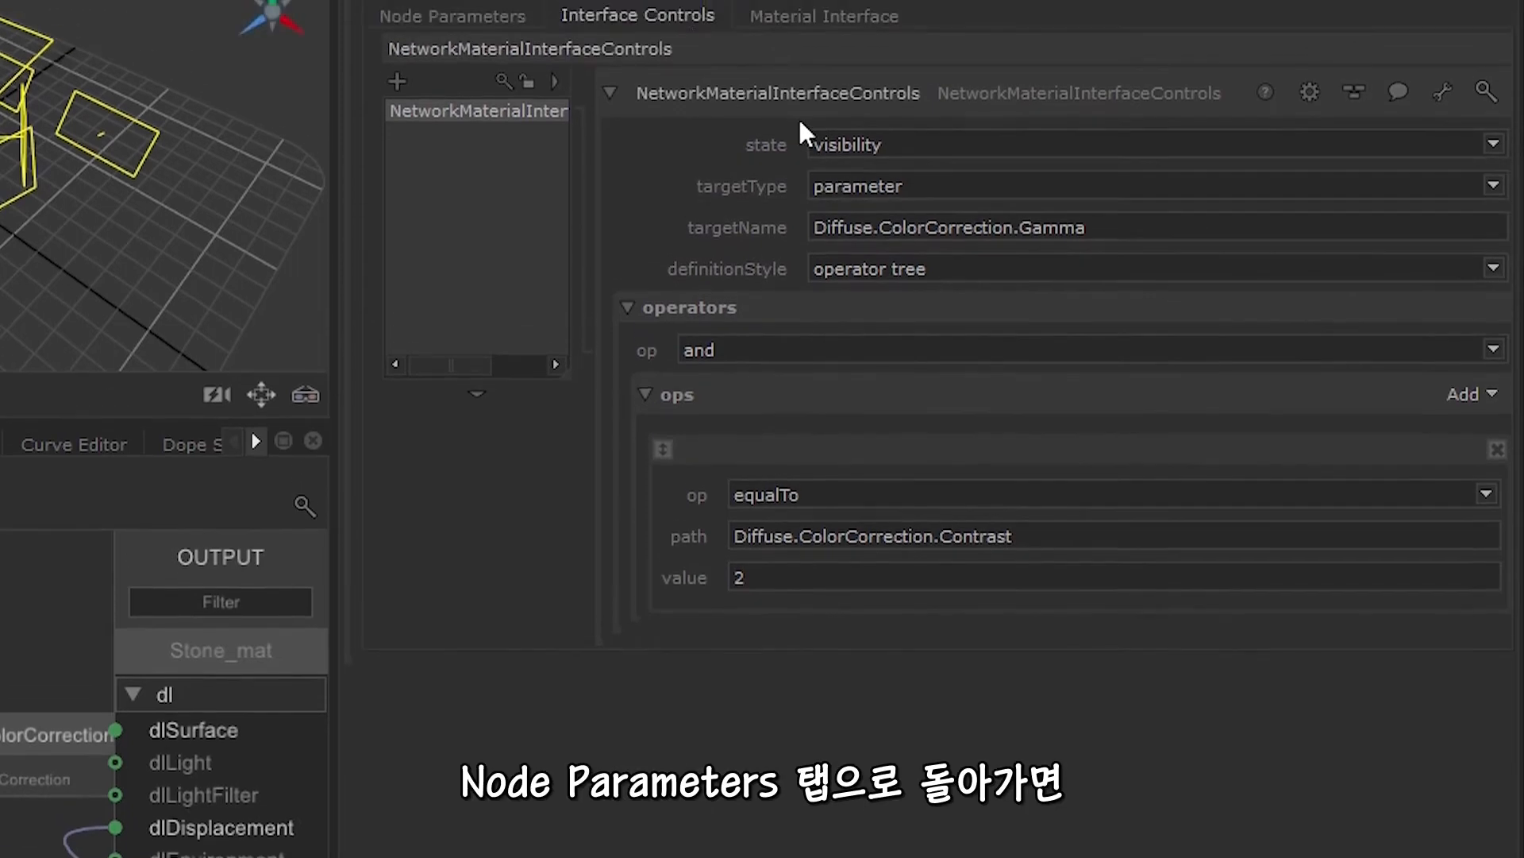
# Step: Test Gamma's visibility condition by setting Contrast to 2 and to 3 in the node parameters, and reset Contrast to its default
pyautogui.click(533, 42)
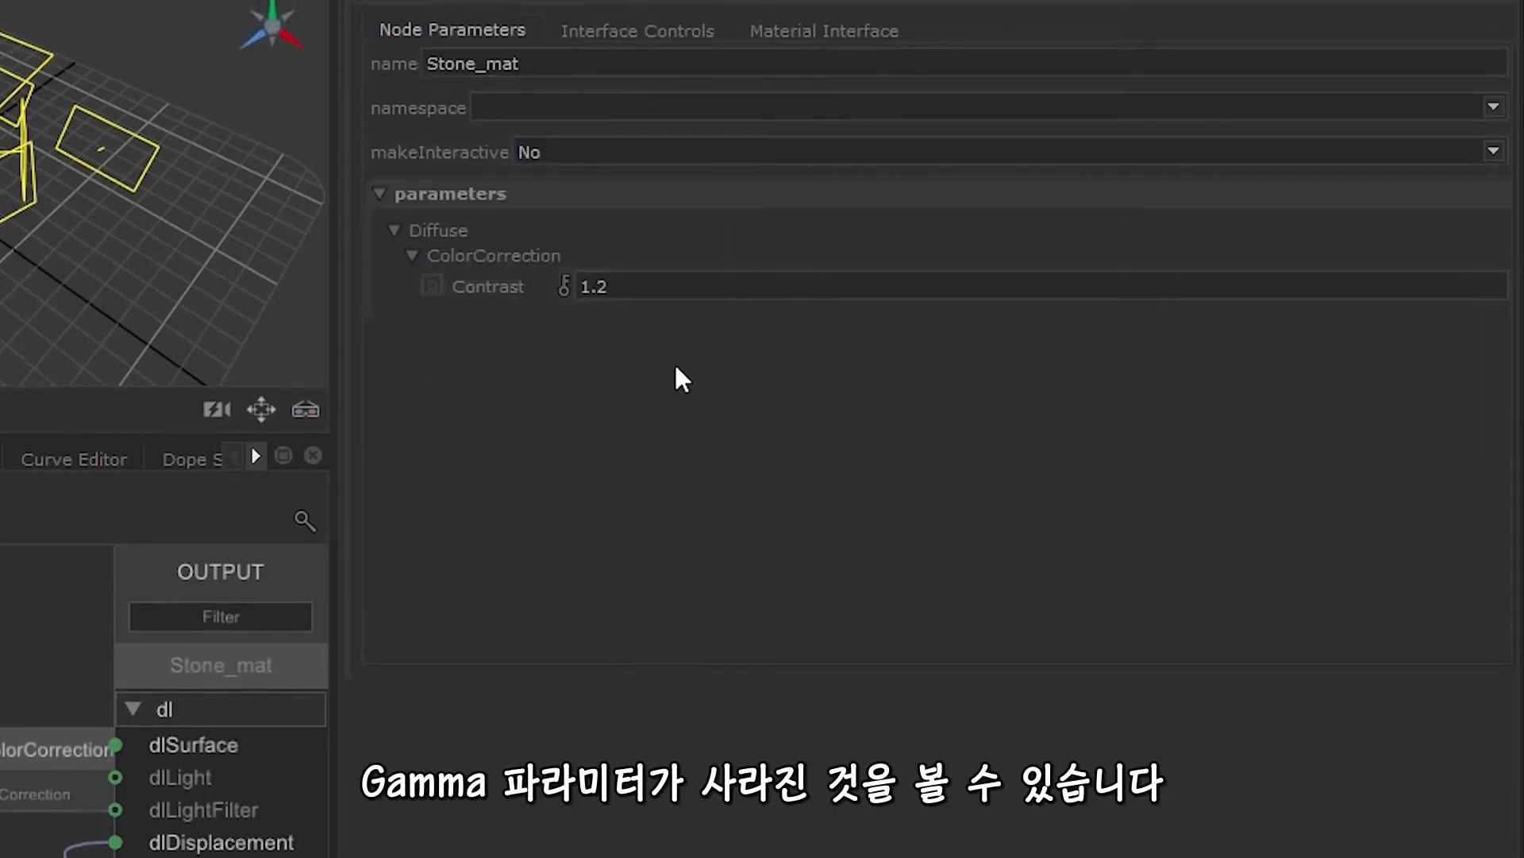
pyautogui.click(594, 287)
pyautogui.write('2')
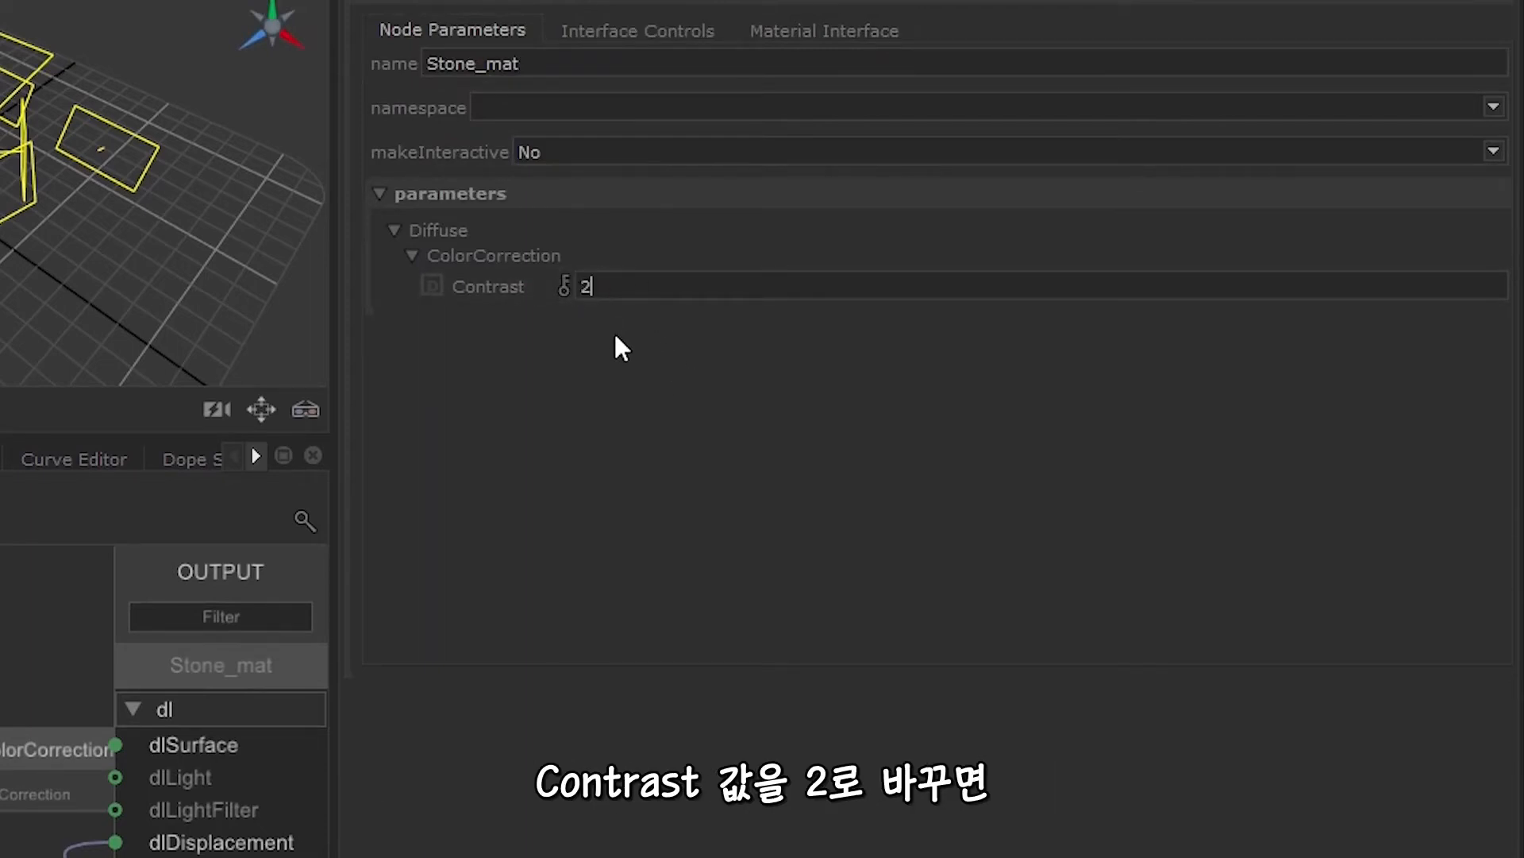
pyautogui.press('Return')
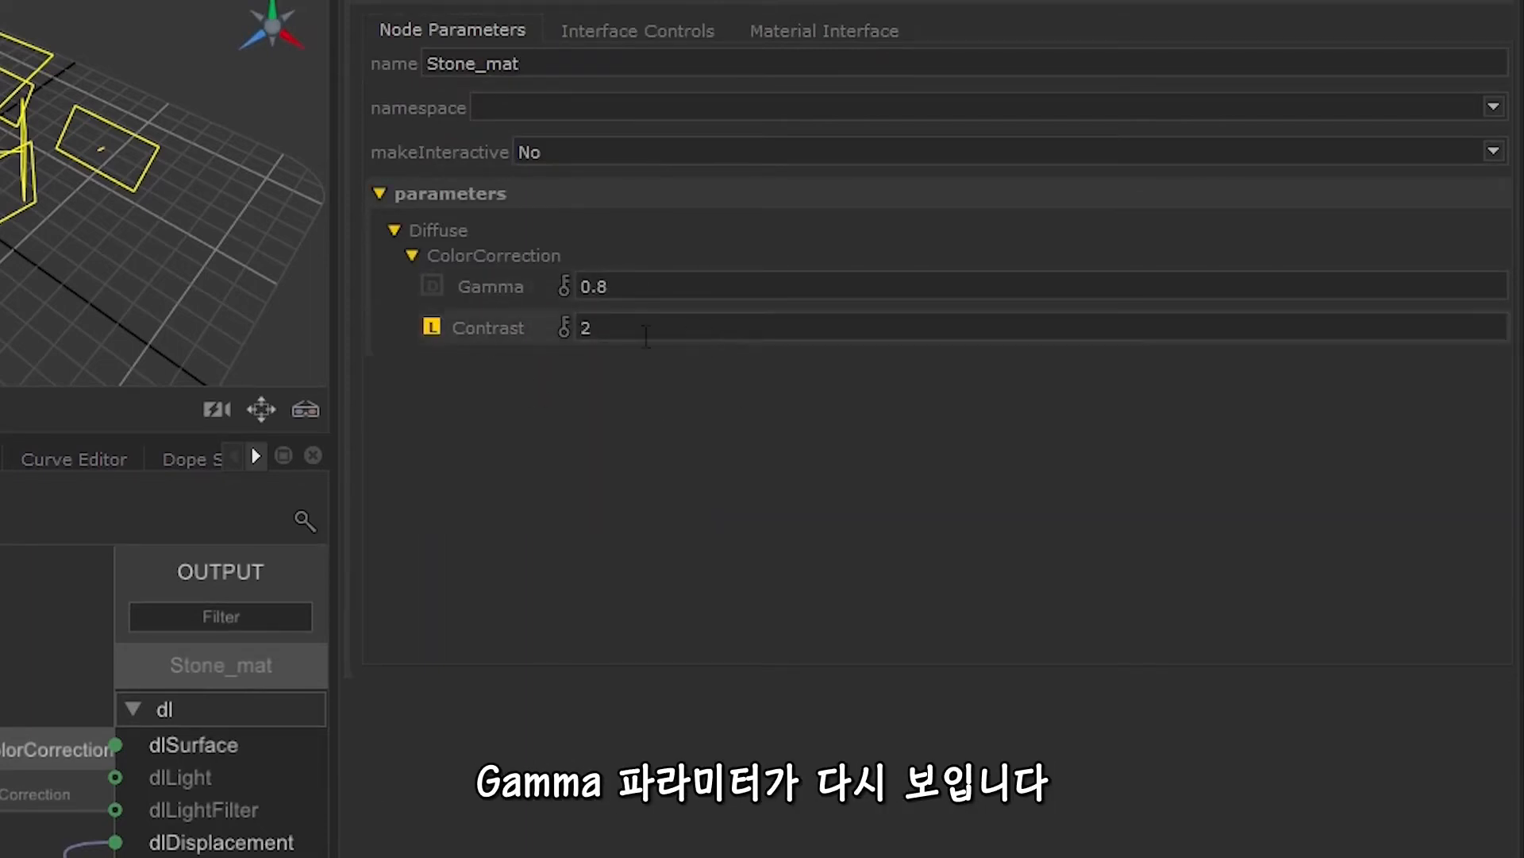
pyautogui.write('3')
pyautogui.press('Return')
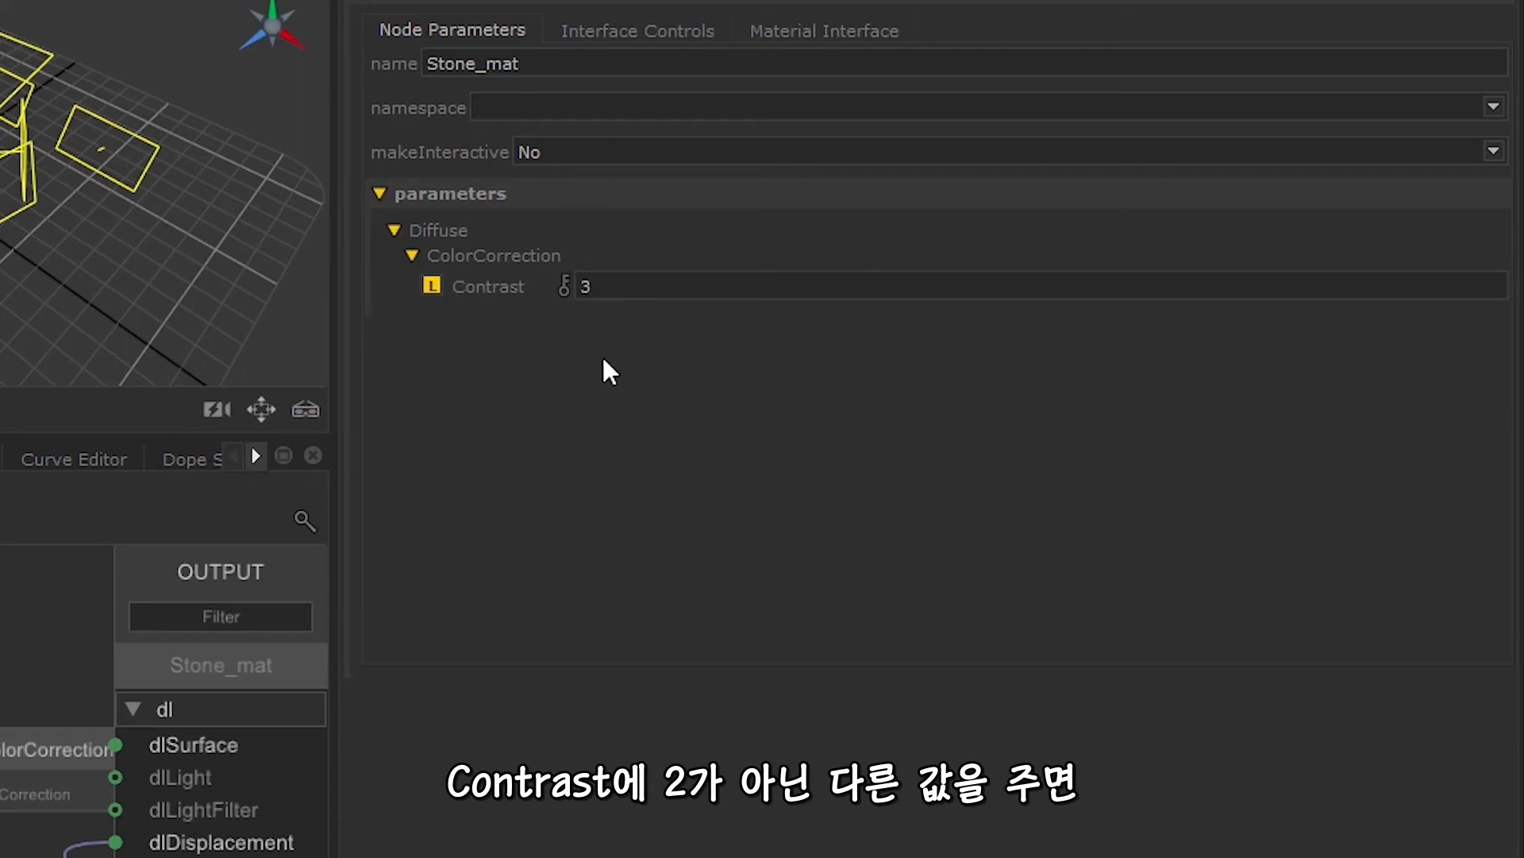
pyautogui.click(429, 287)
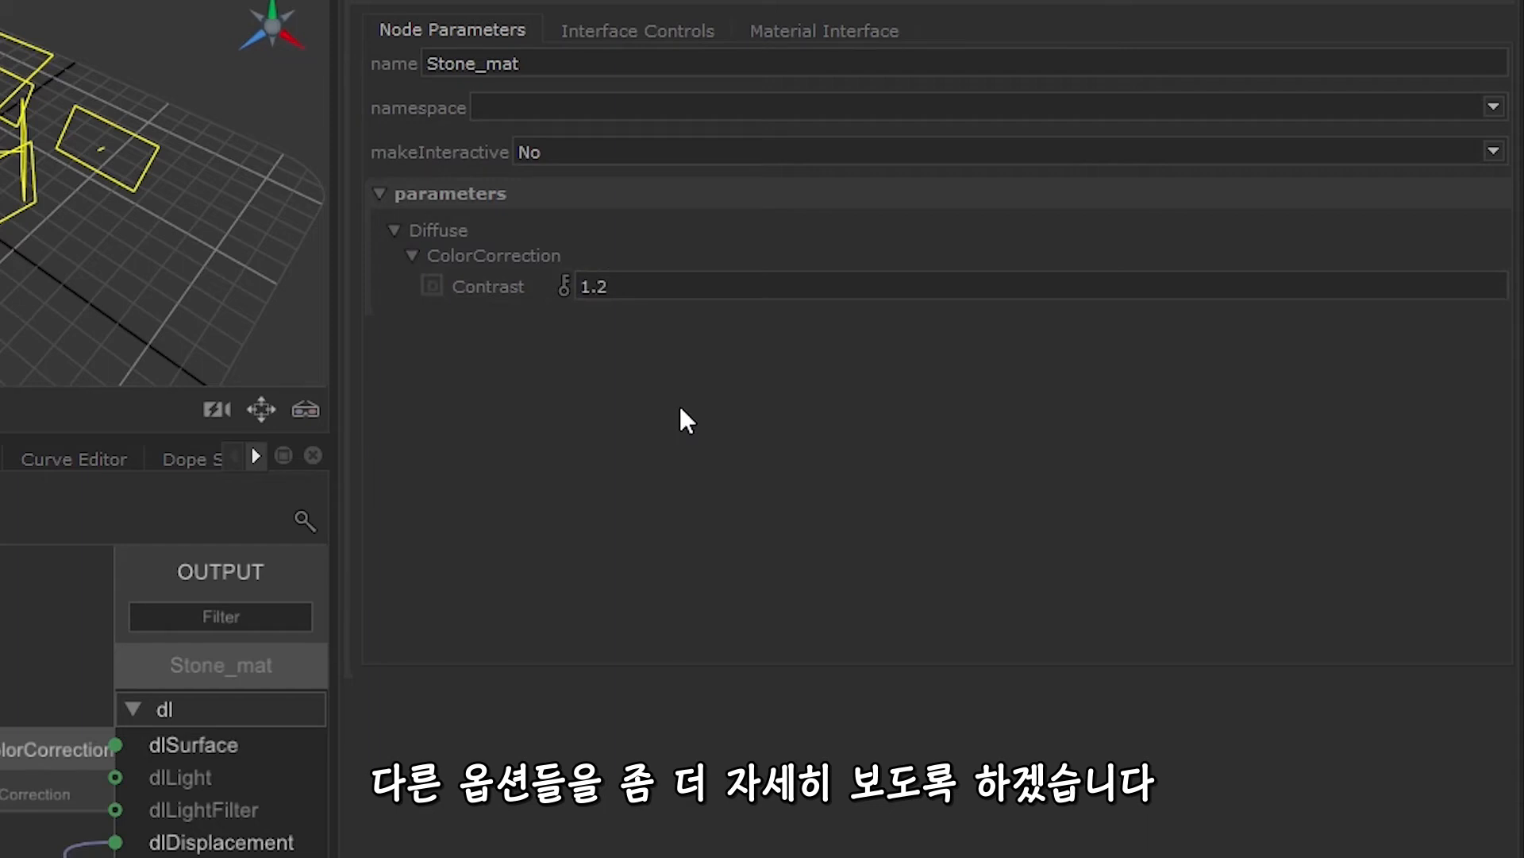
# Step: Change the interface control's state to lock and its Contrast operator to greaterThan
pyautogui.click(716, 30)
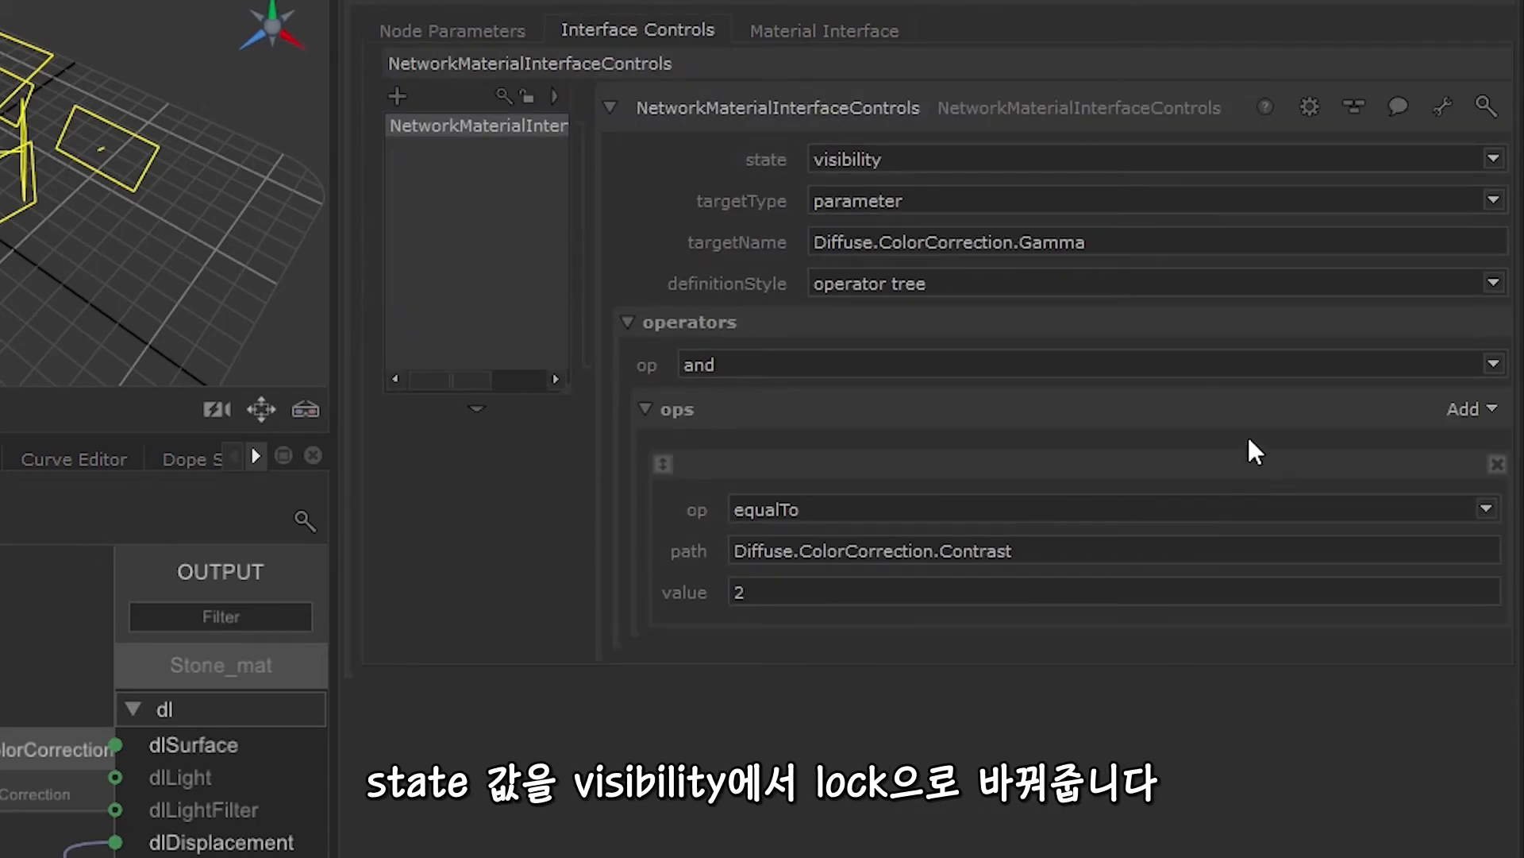
pyautogui.click(1193, 157)
pyautogui.click(1144, 205)
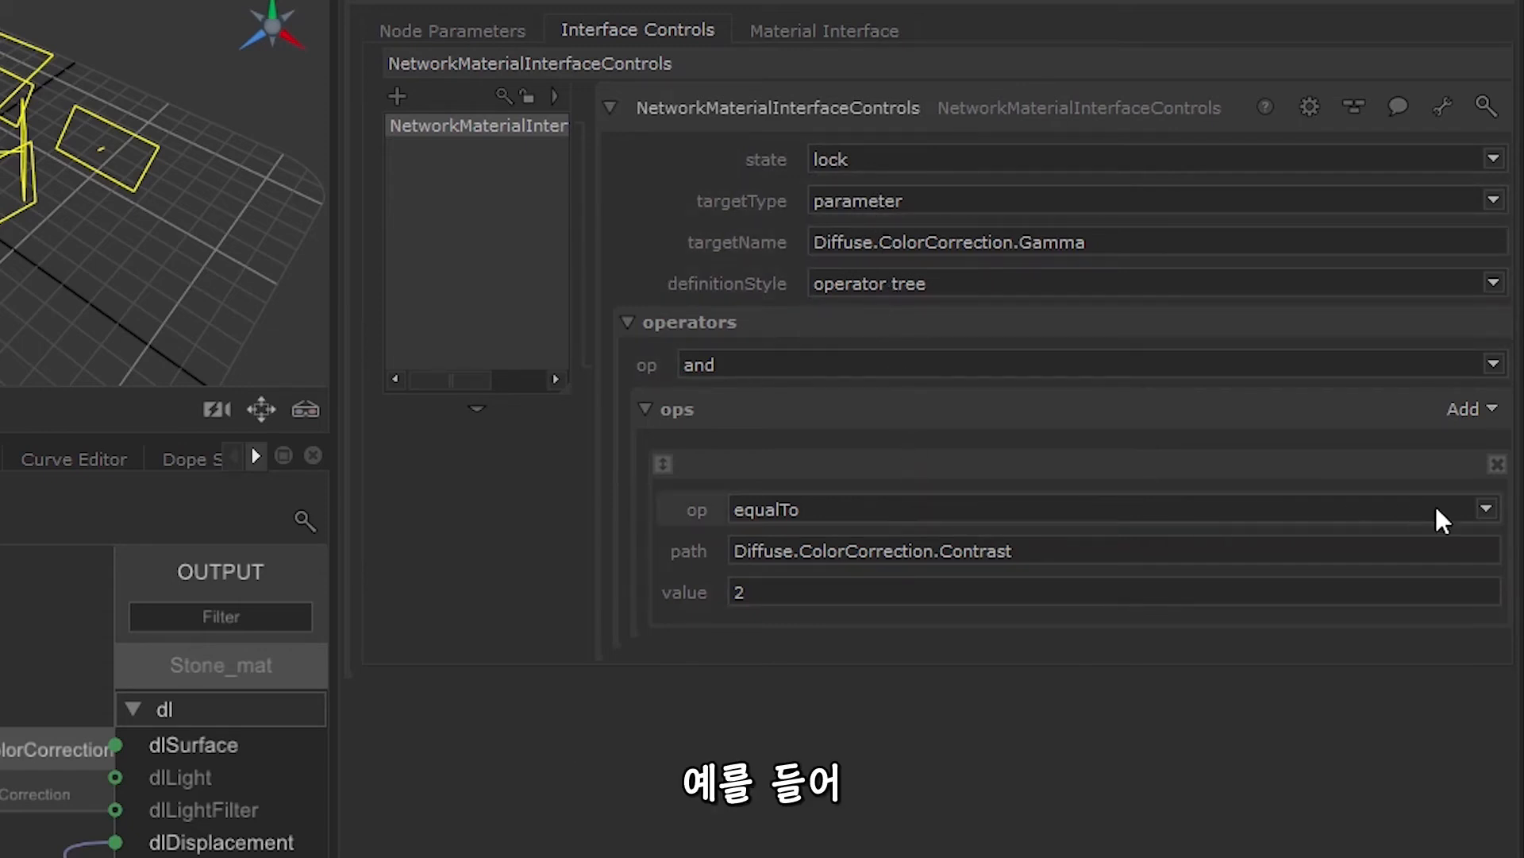
pyautogui.click(1487, 508)
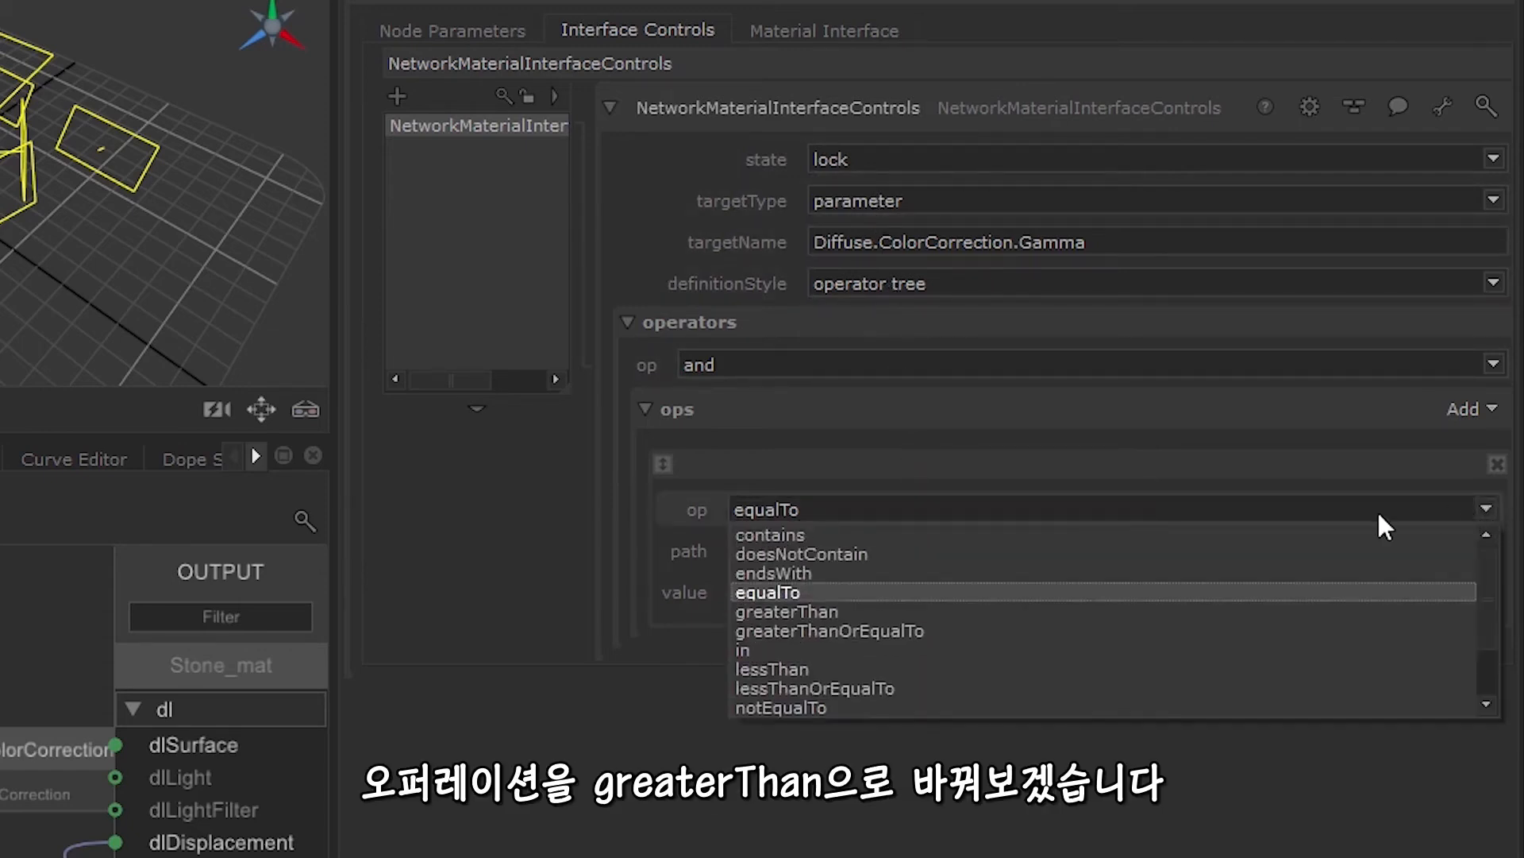
pyautogui.click(807, 611)
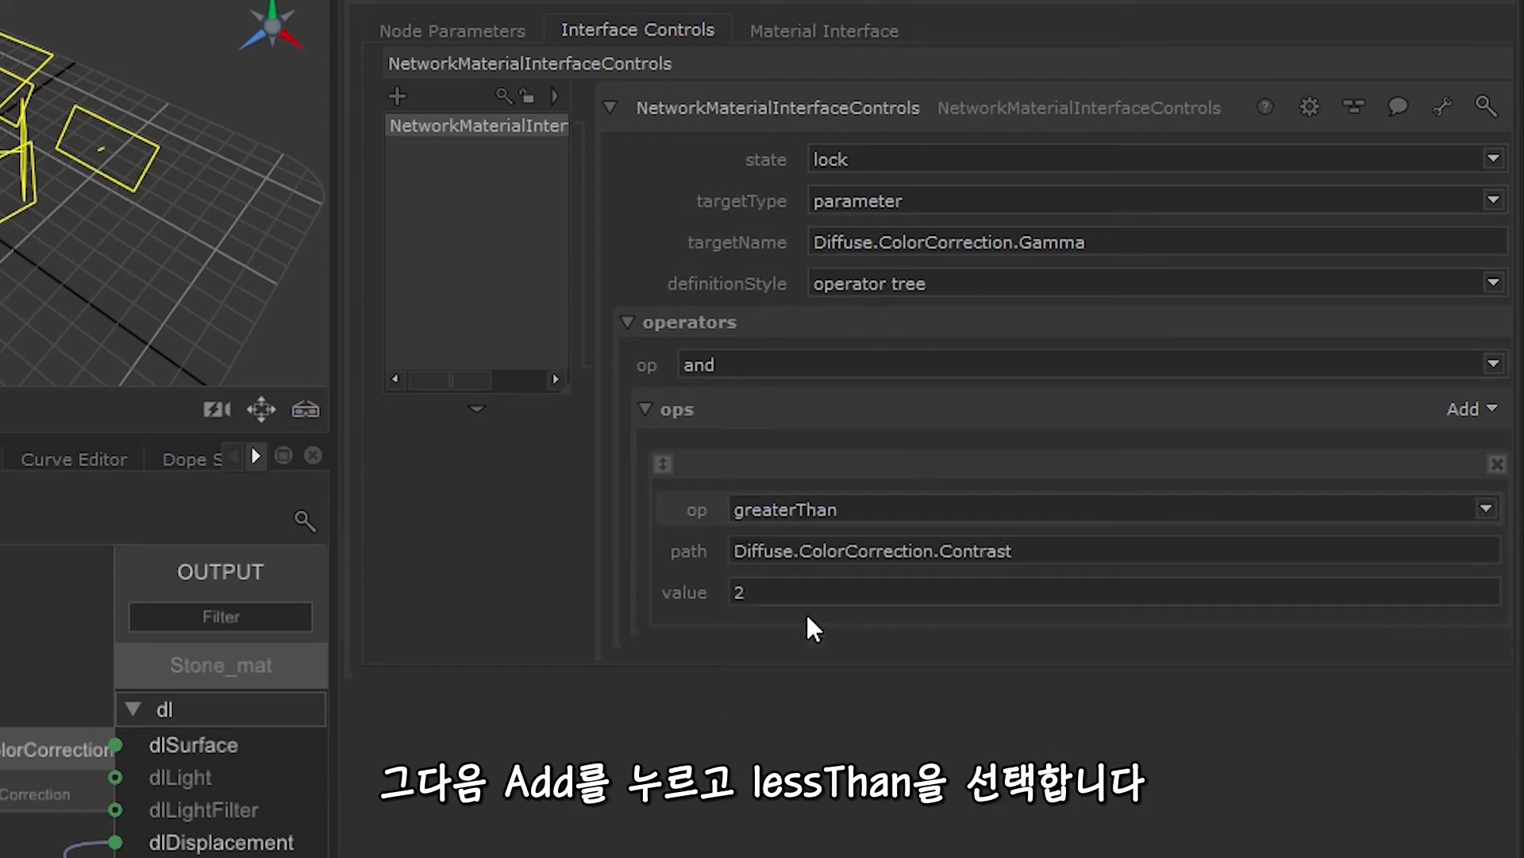
# Step: Add a lessThan operator to the control, reusing the path Diffuse.ColorCorrection.Contrast from the greaterThan operator
pyautogui.click(1486, 408)
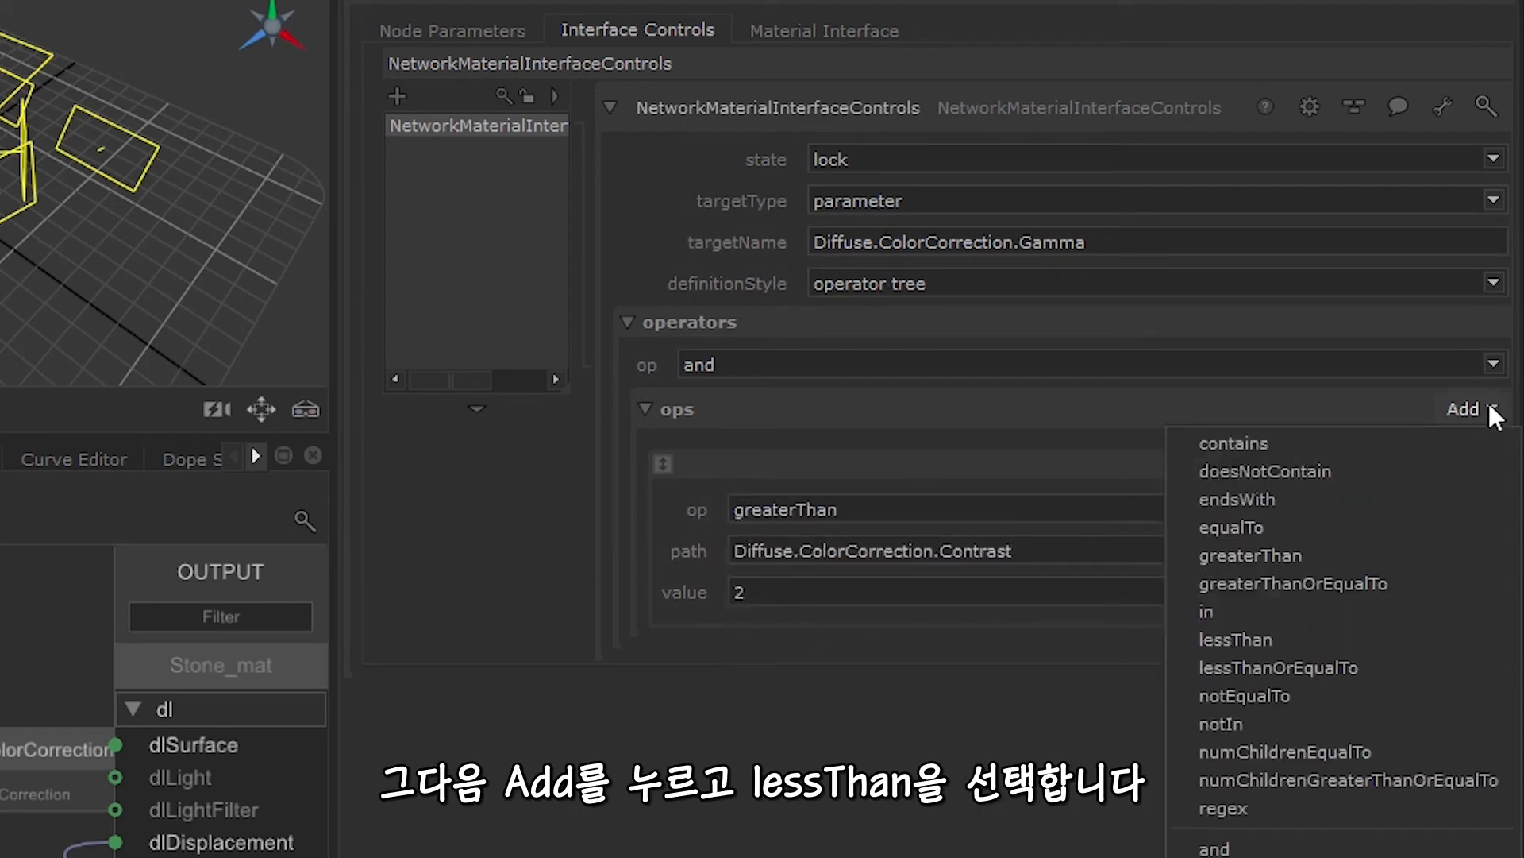
pyautogui.click(1274, 640)
pyautogui.moveTo(1021, 551); pyautogui.dragTo(713, 560)
pyautogui.hotkey('ctrl', 'c')
pyautogui.click(794, 739)
pyautogui.hotkey('ctrl', 'v')
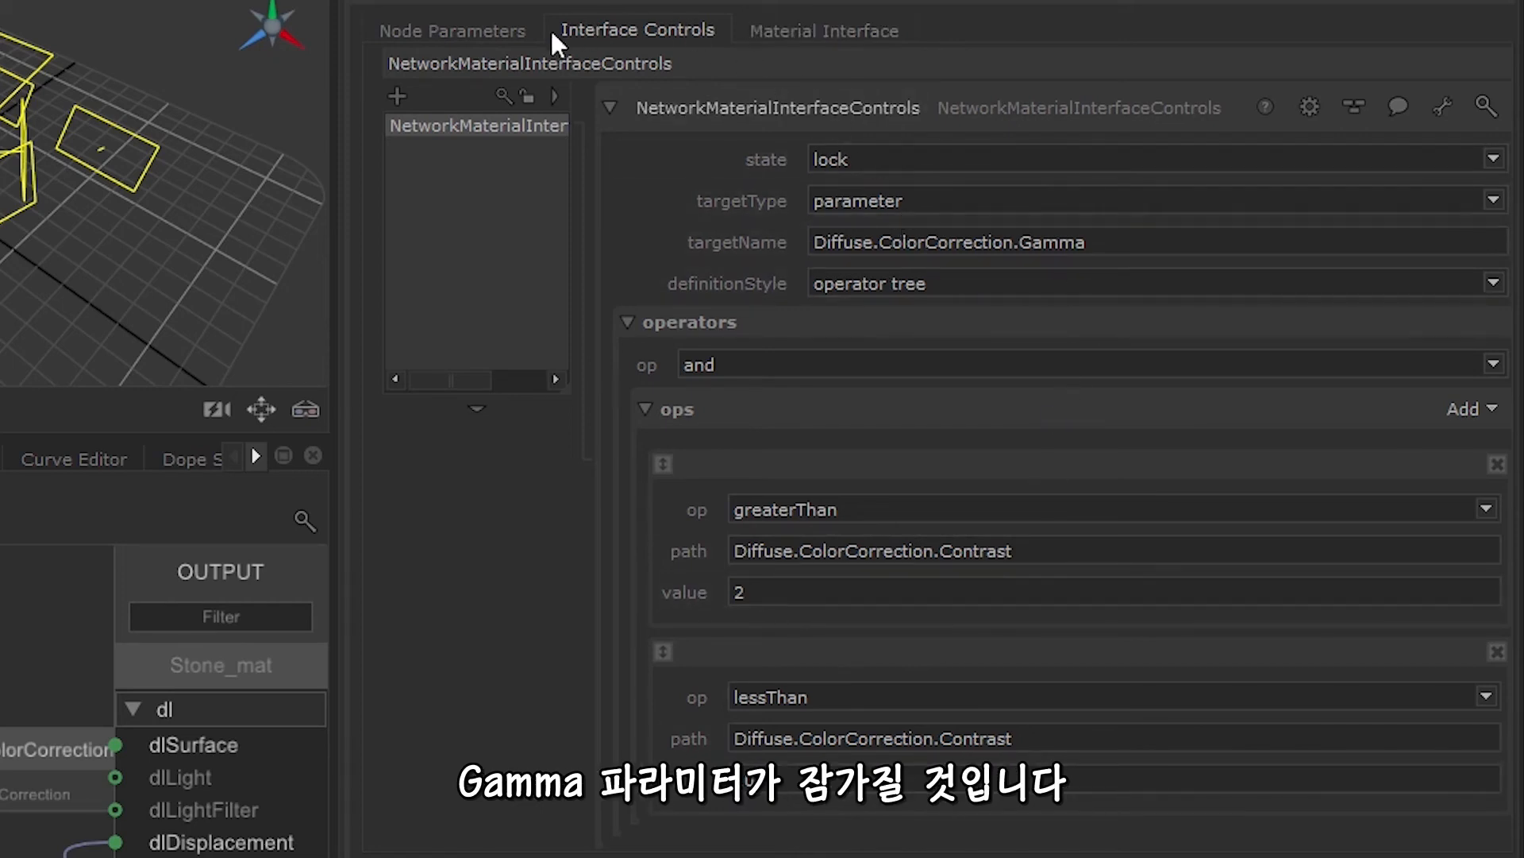
# Step: Test Gamma's lock in the node parameters by setting Contrast to 5 and to 11, and check whether Gamma's value can be edited
pyautogui.click(529, 35)
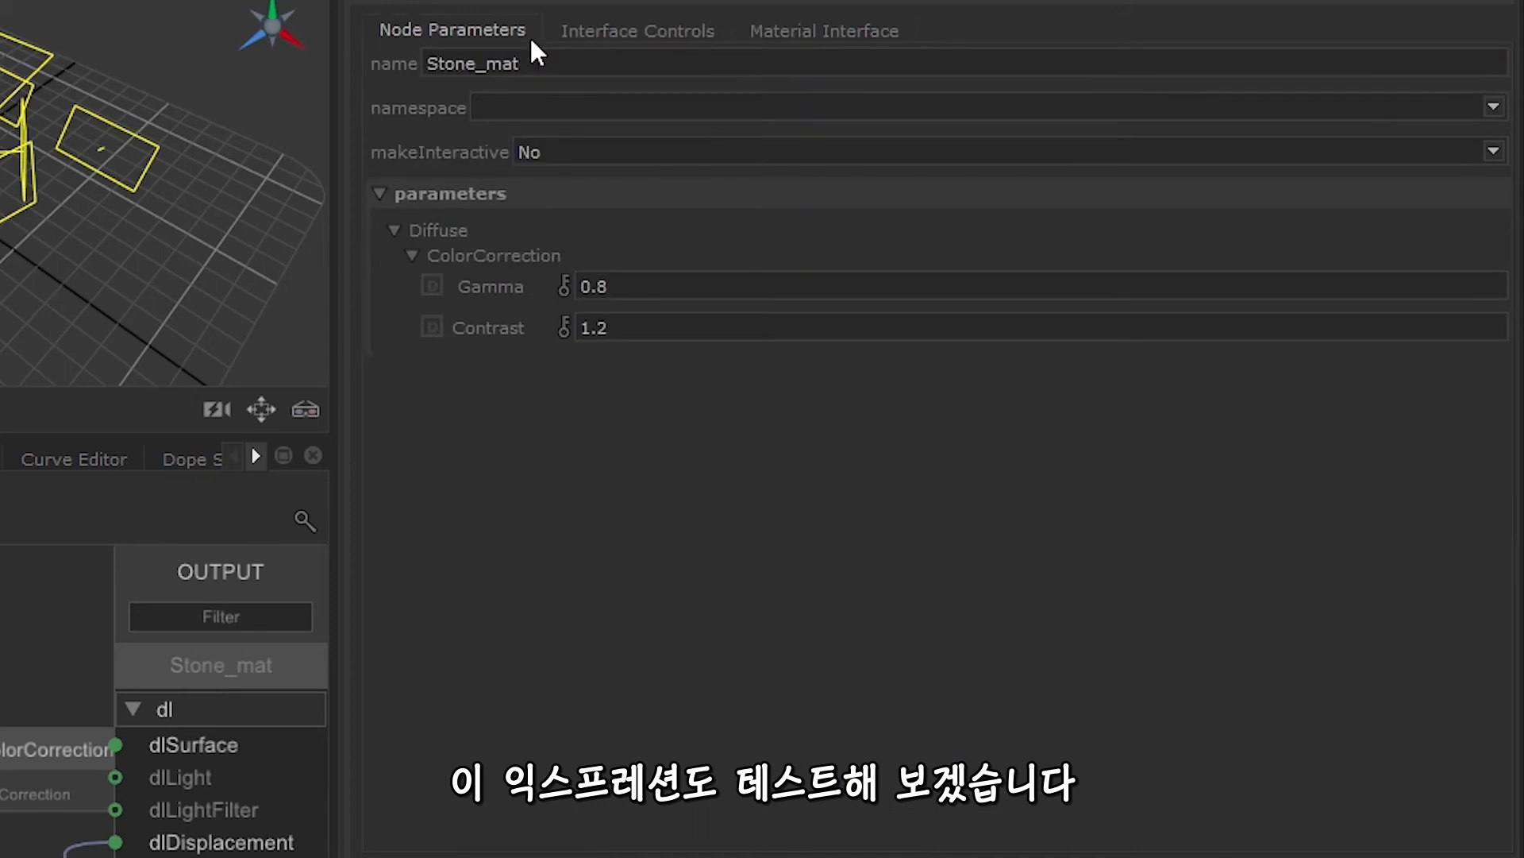
pyautogui.moveTo(632, 324); pyautogui.dragTo(559, 330)
pyautogui.write('5')
pyautogui.press('Return')
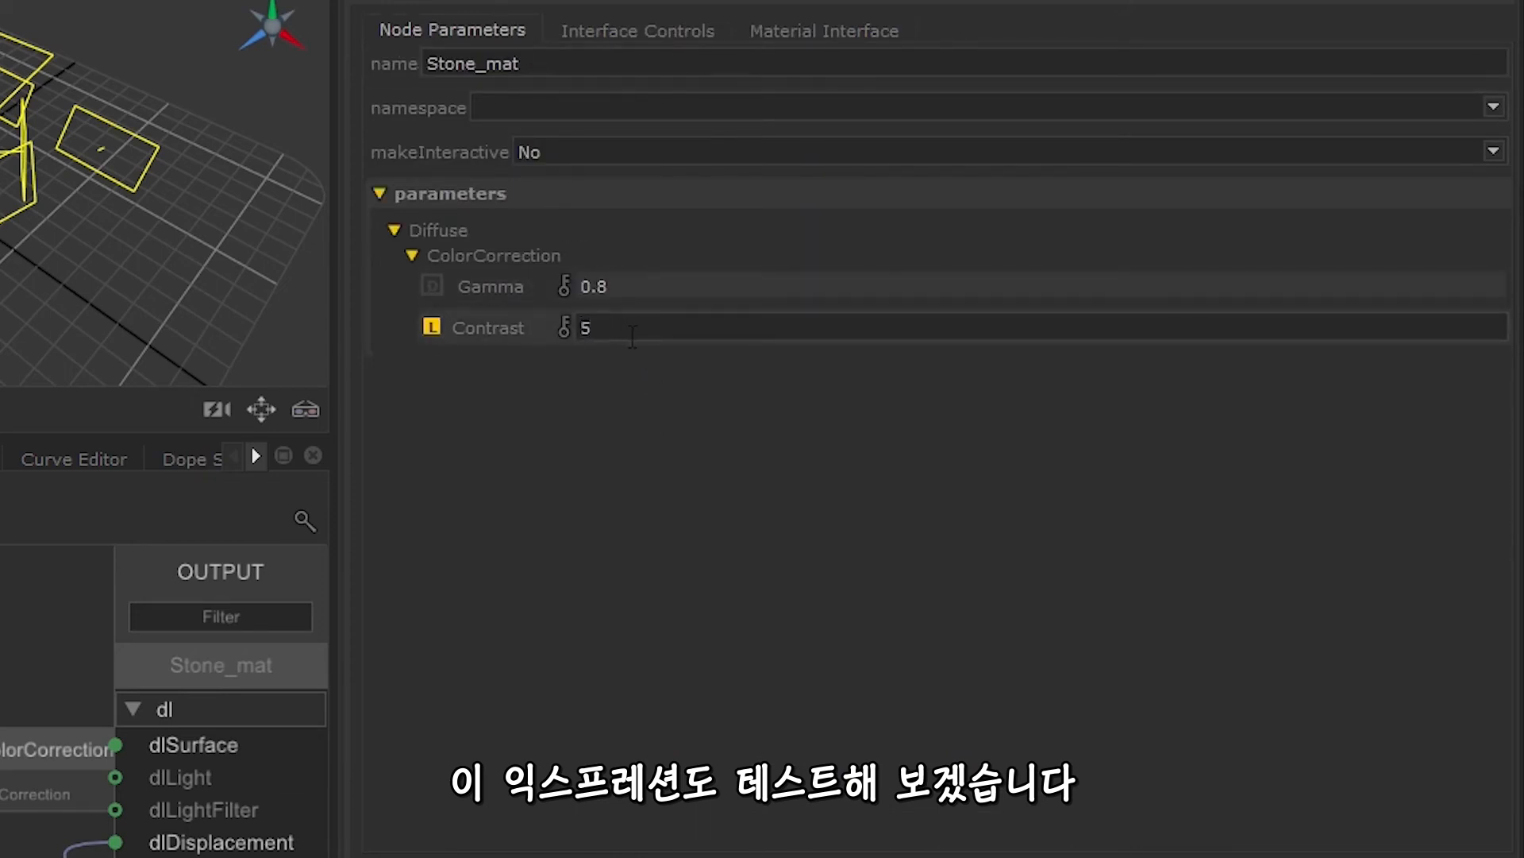
pyautogui.doubleClick(607, 326)
pyautogui.write('11')
pyautogui.press('Return')
pyautogui.doubleClick(641, 289)
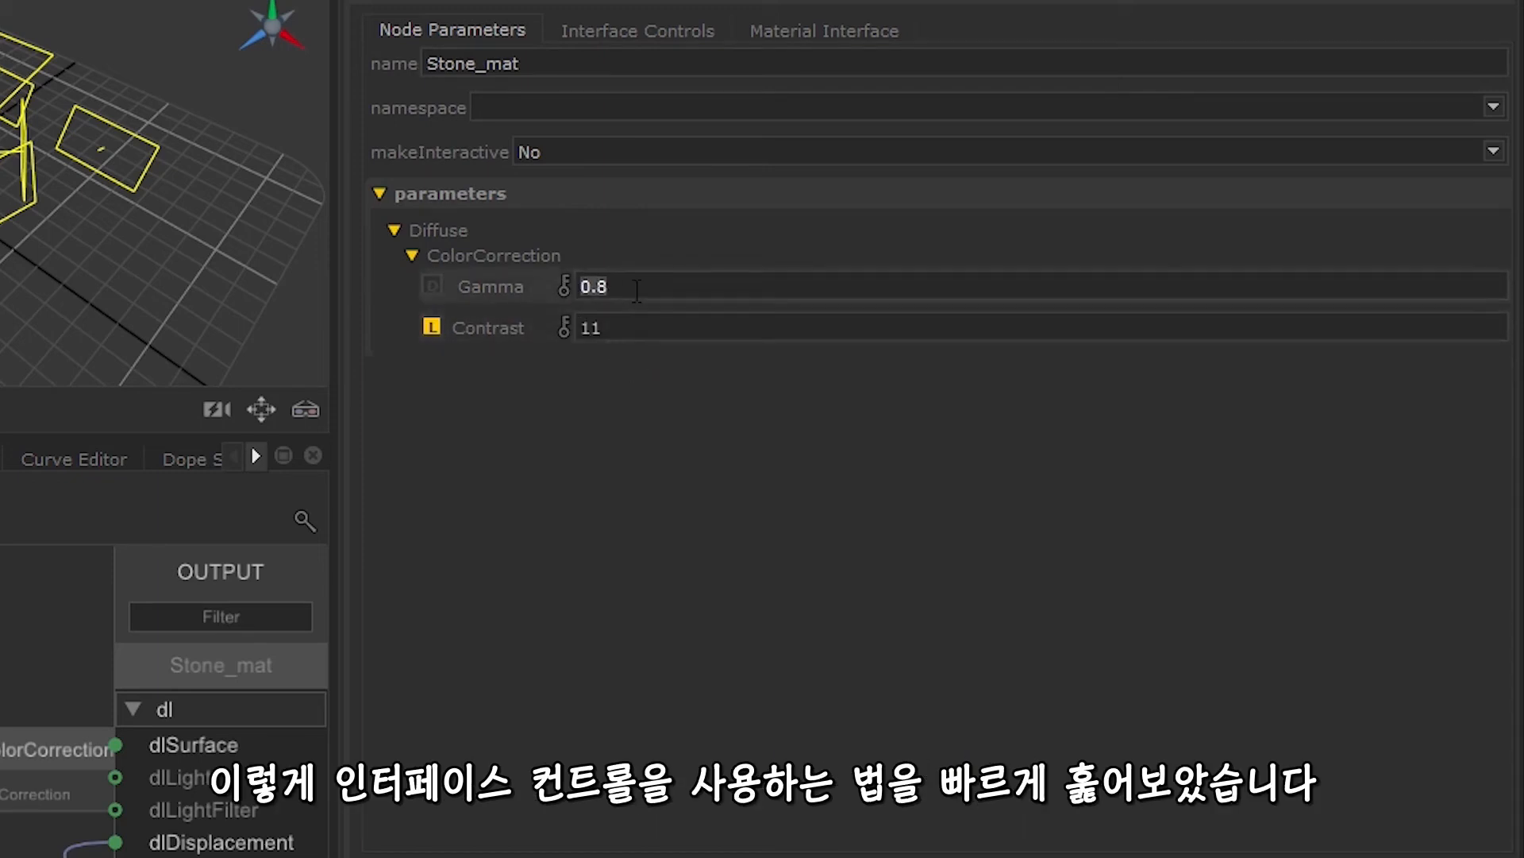
# Step: Set Contrast to 3 in the ColorCorrection group
pyautogui.doubleClick(639, 327)
pyautogui.write('3')
pyautogui.press('Return')
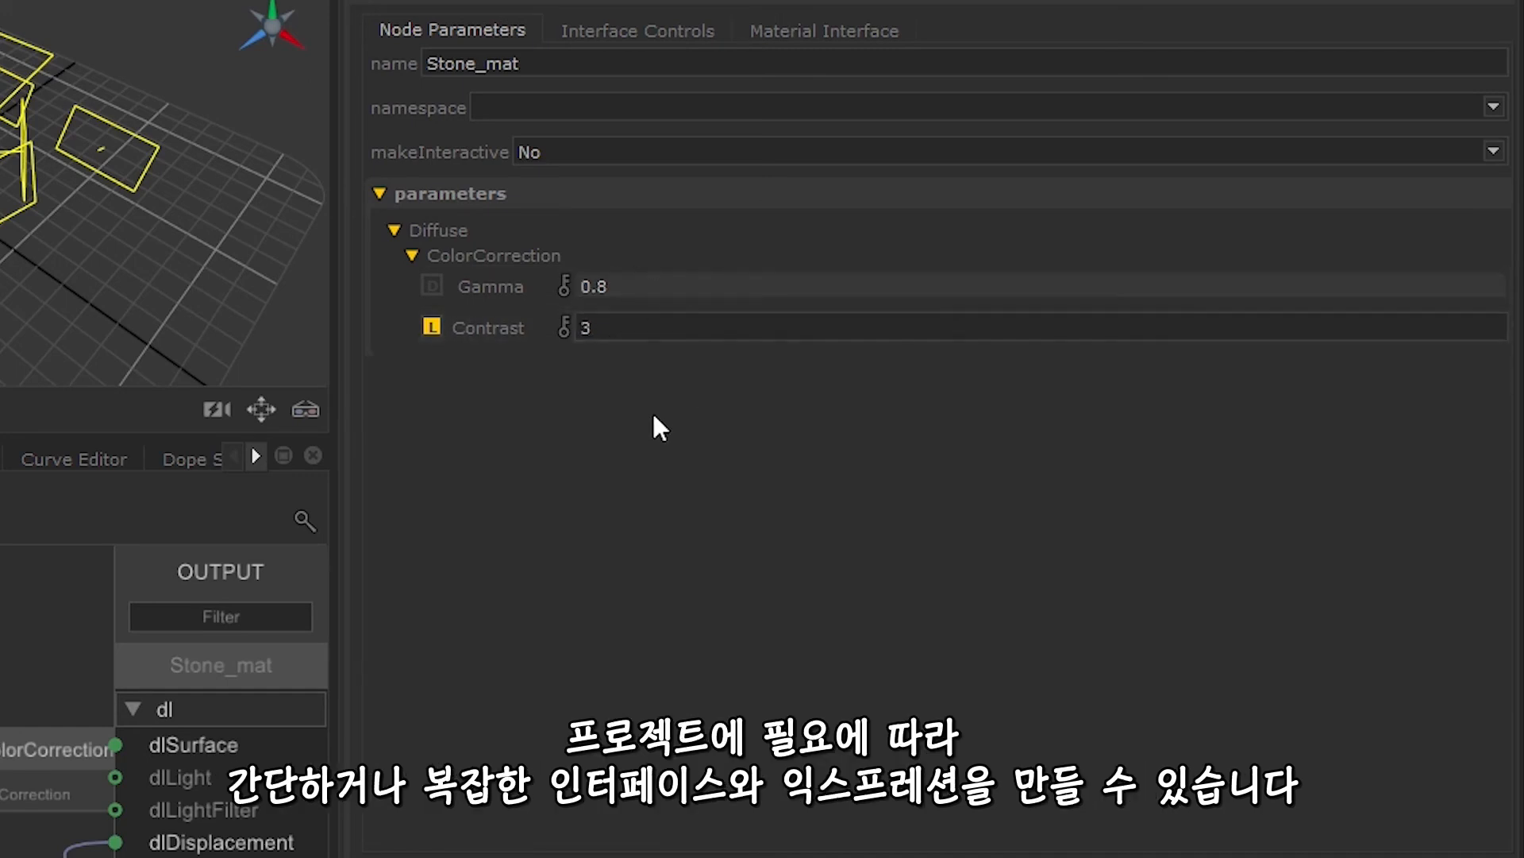
pyautogui.click(711, 35)
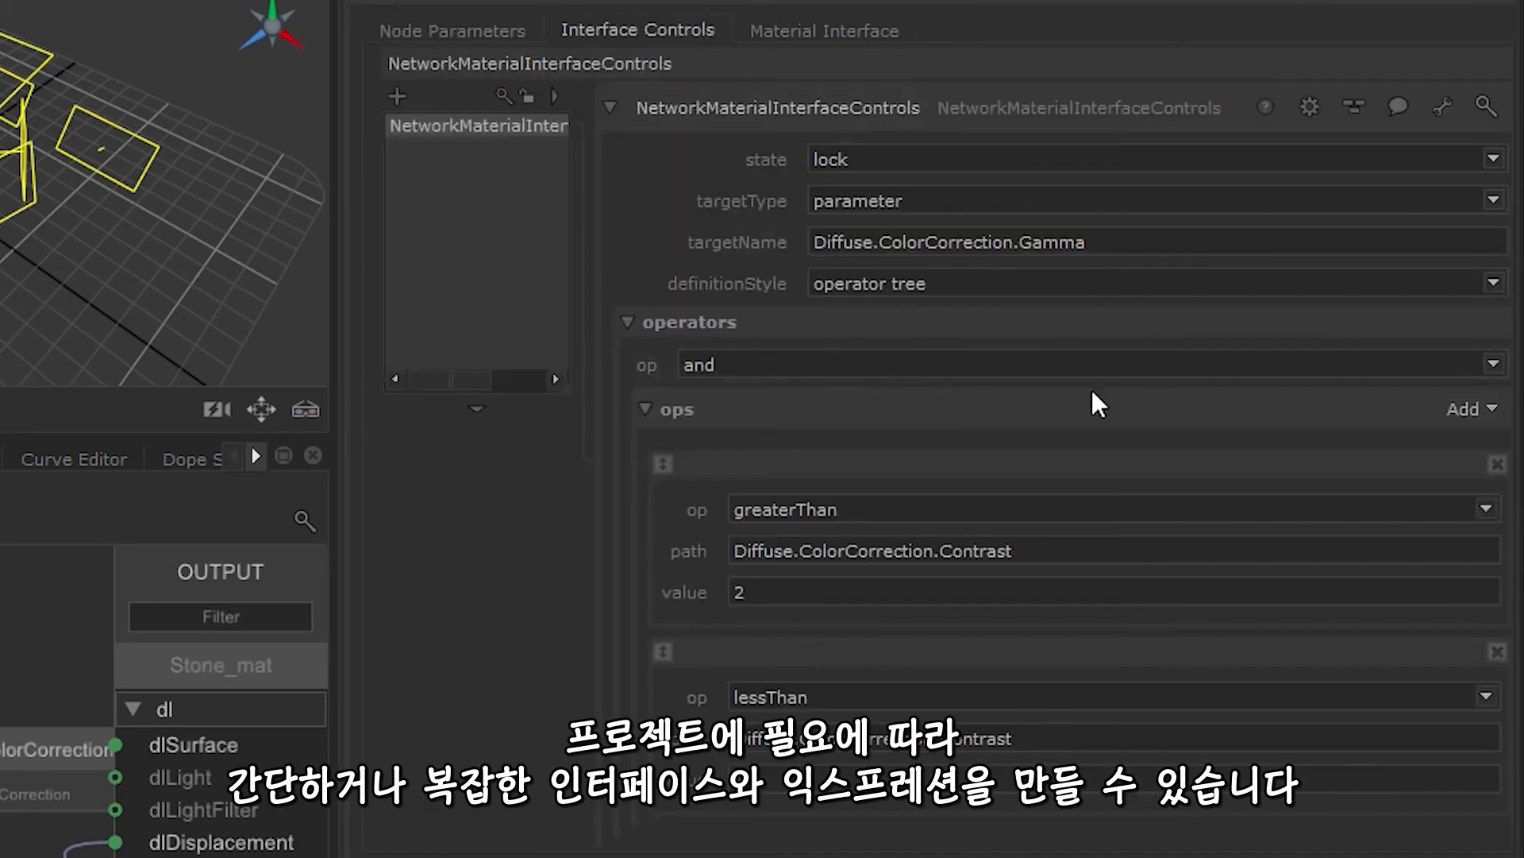
pyautogui.click(1461, 408)
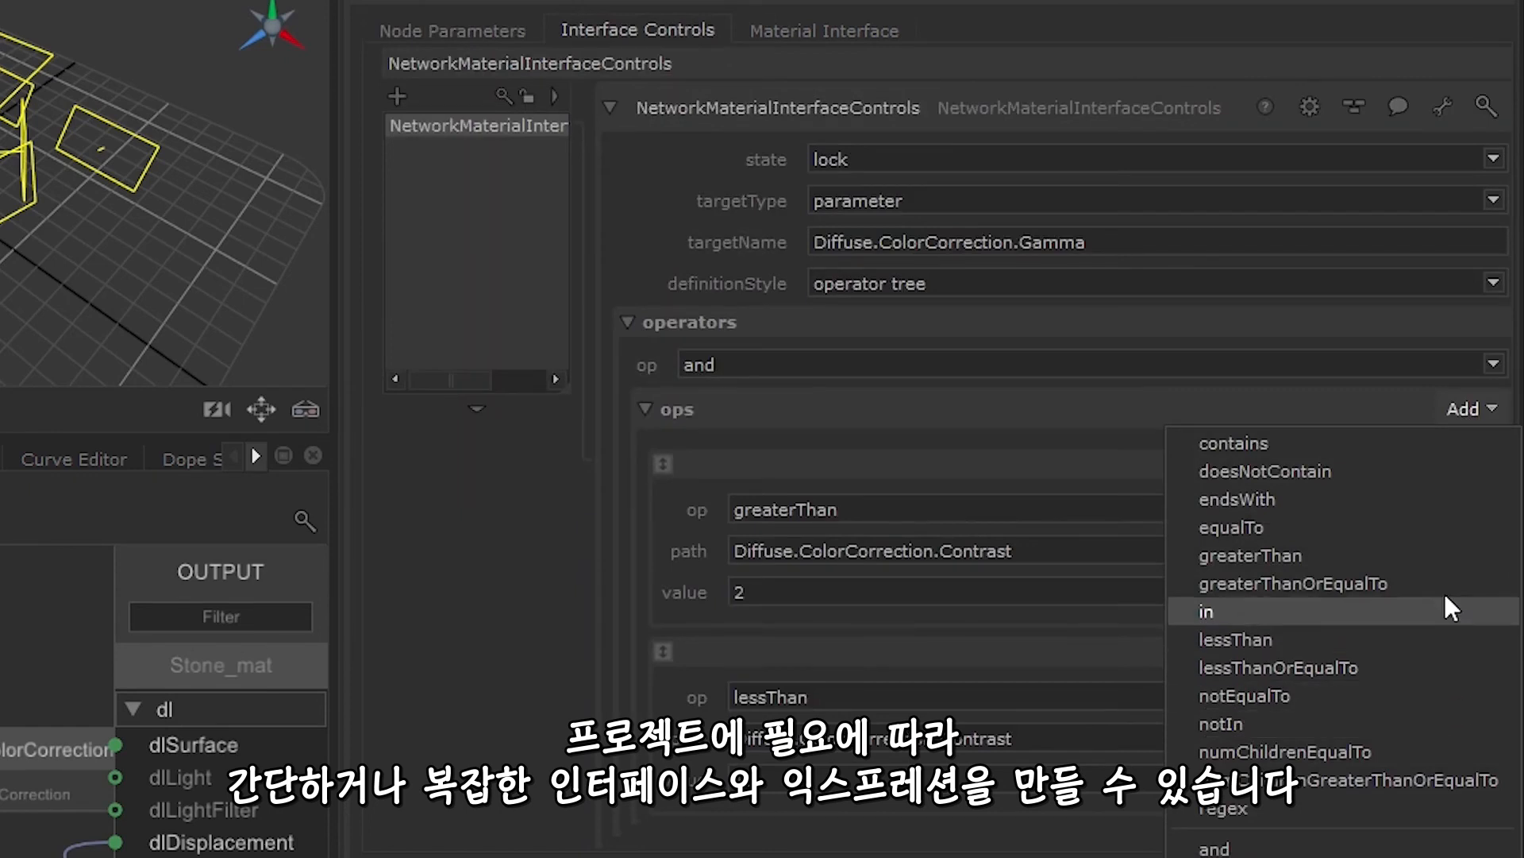
pyautogui.click(779, 505)
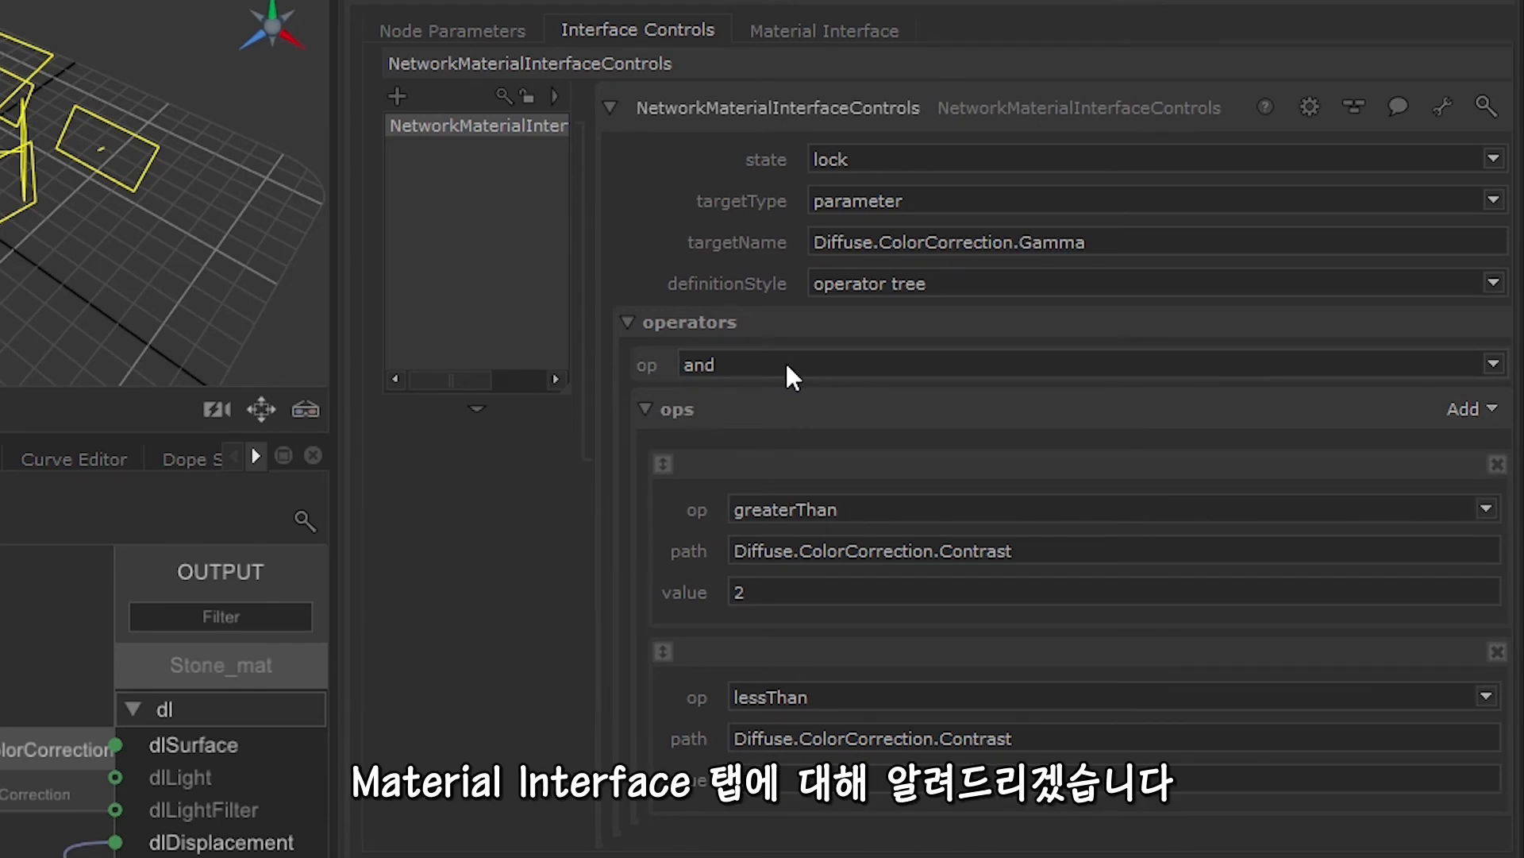
# Step: Move Contrast above Gamma in the material interface's ColorCorrection group and check the order in the node parameters
pyautogui.click(889, 31)
pyautogui.click(383, 88)
pyautogui.click(413, 107)
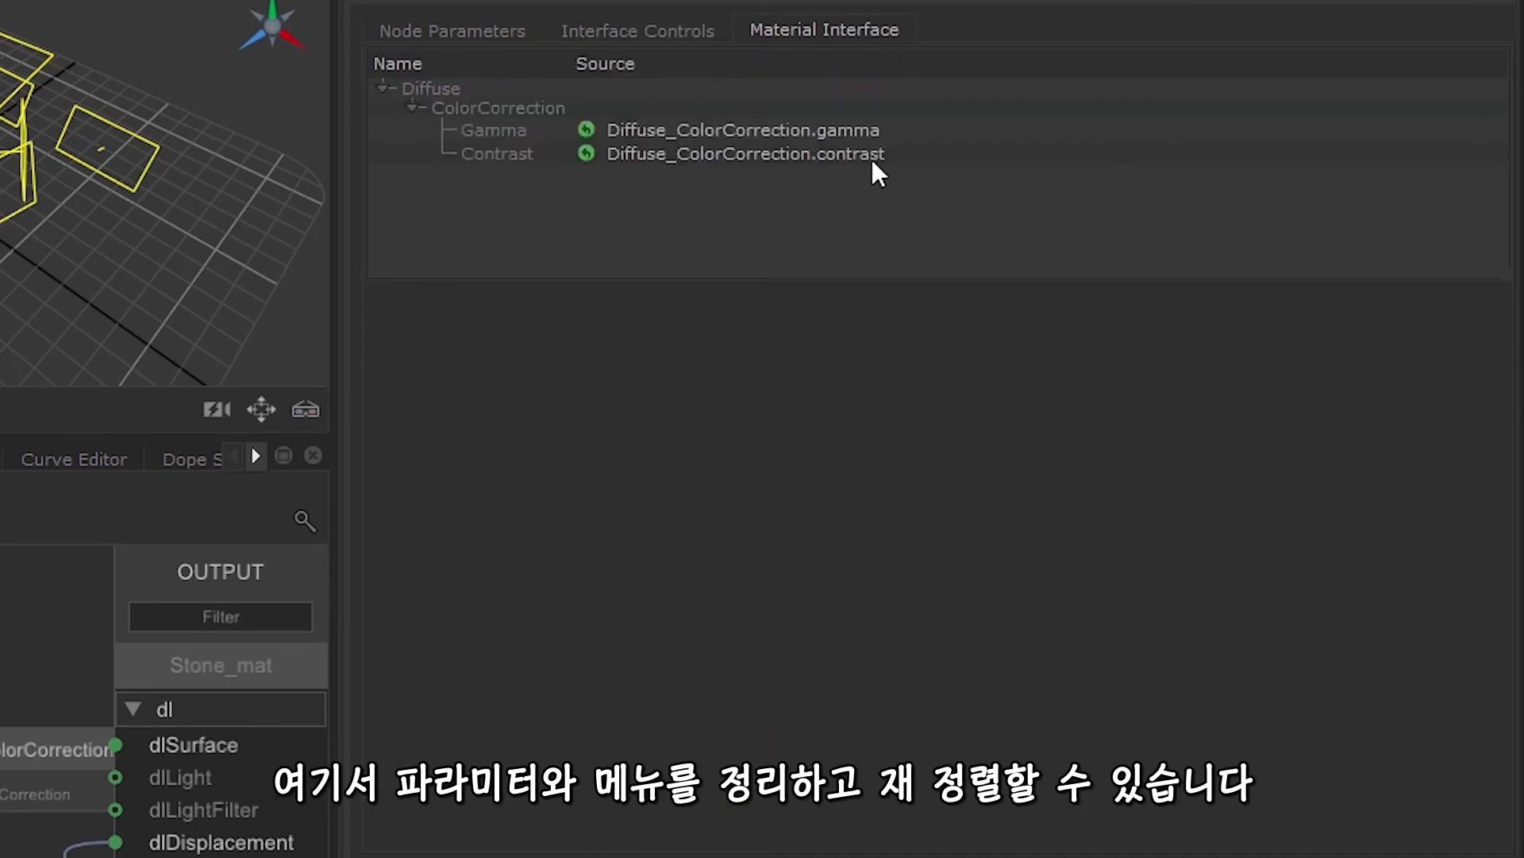
pyautogui.click(901, 154)
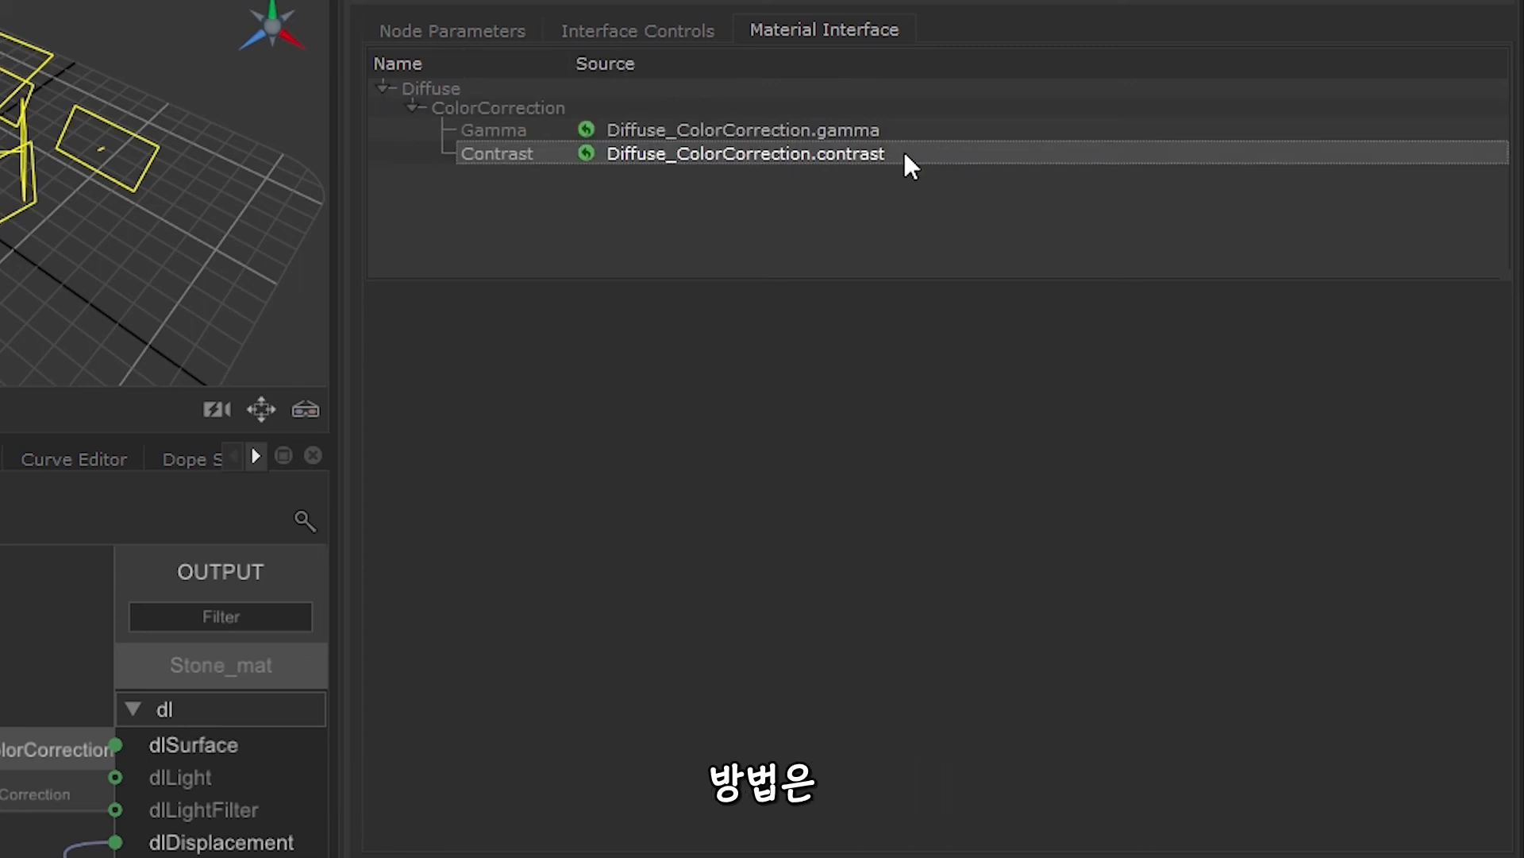
pyautogui.moveTo(903, 151); pyautogui.dragTo(926, 120, button='middle')
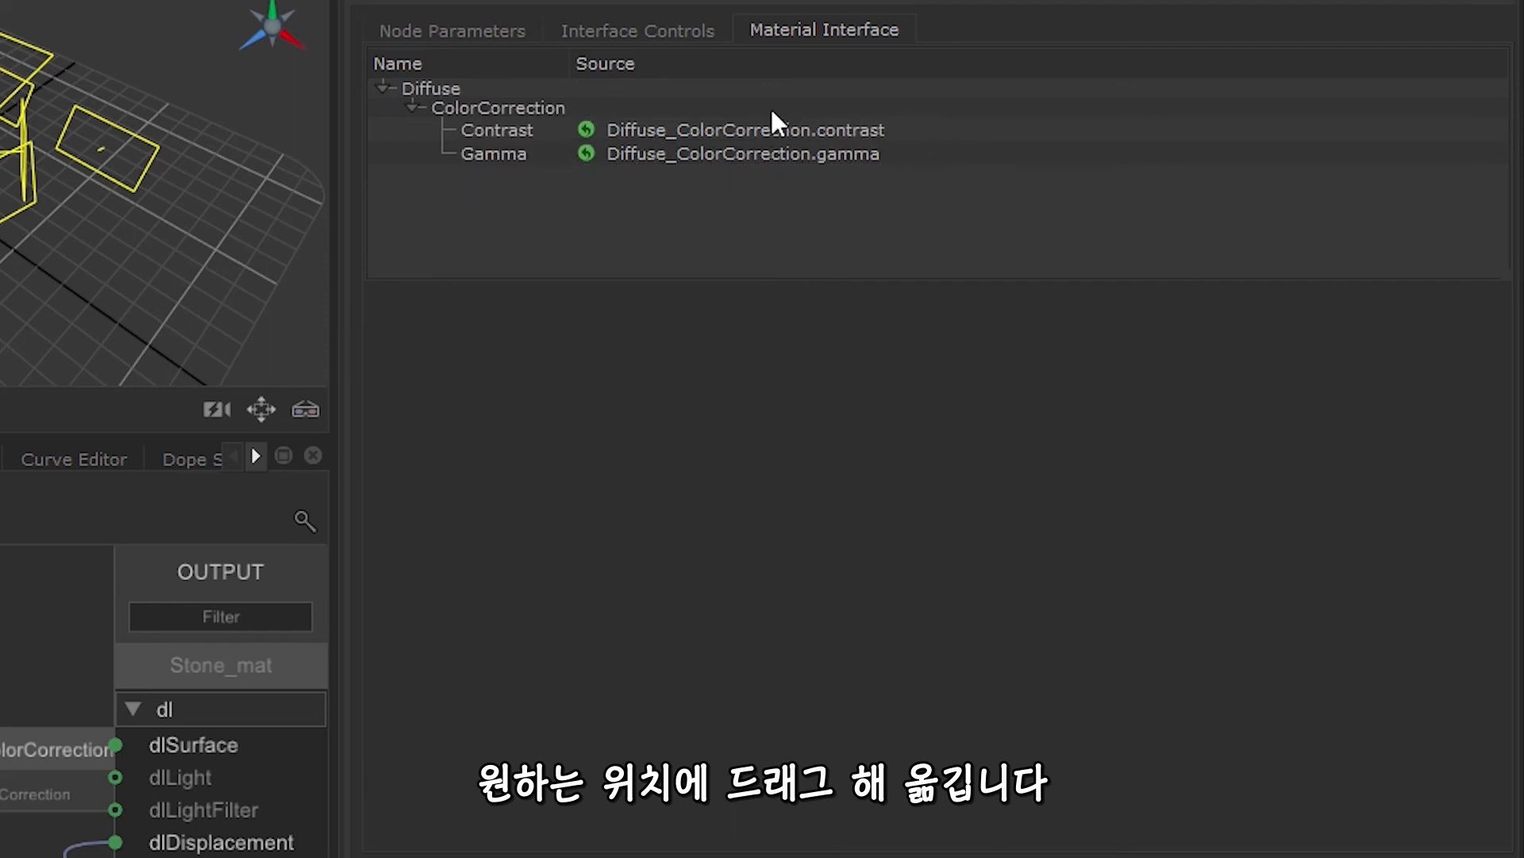
pyautogui.click(521, 32)
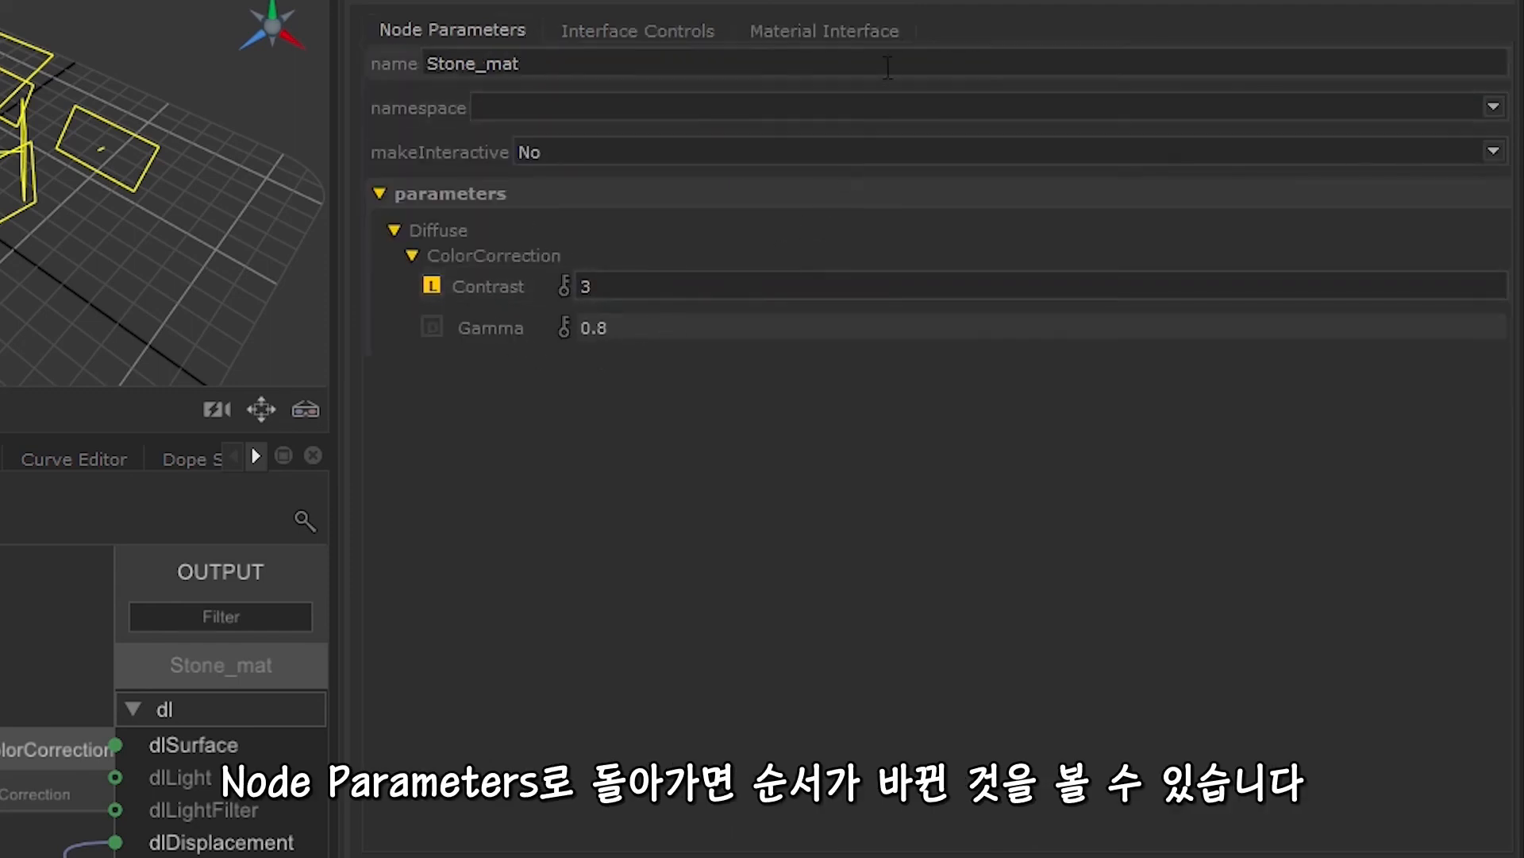
# Step: Show the Jump To Source option for Contrast in the material interface and dismiss it
pyautogui.click(903, 33)
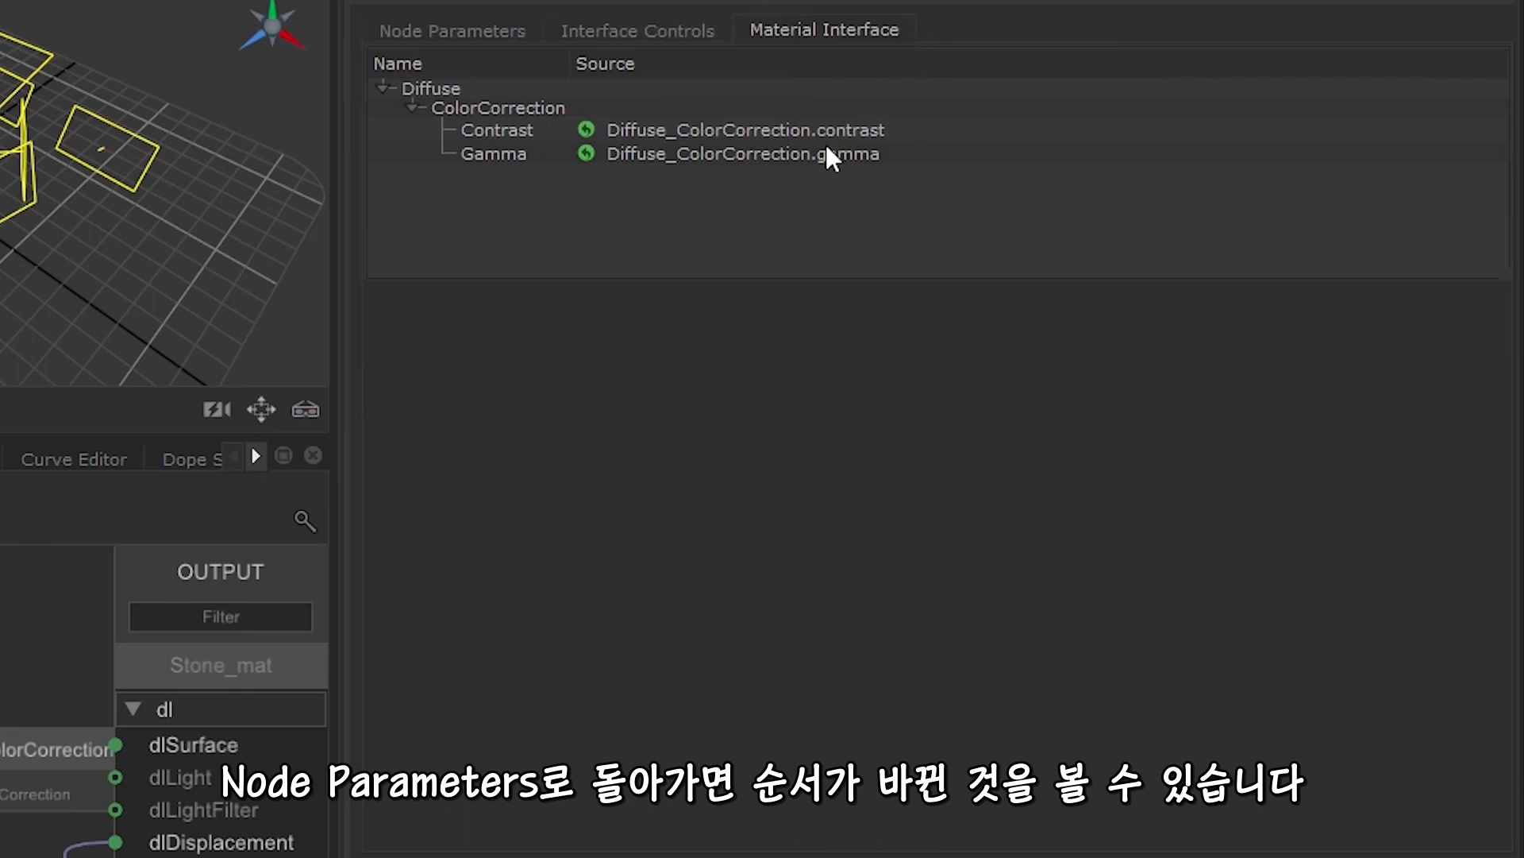
pyautogui.click(587, 128)
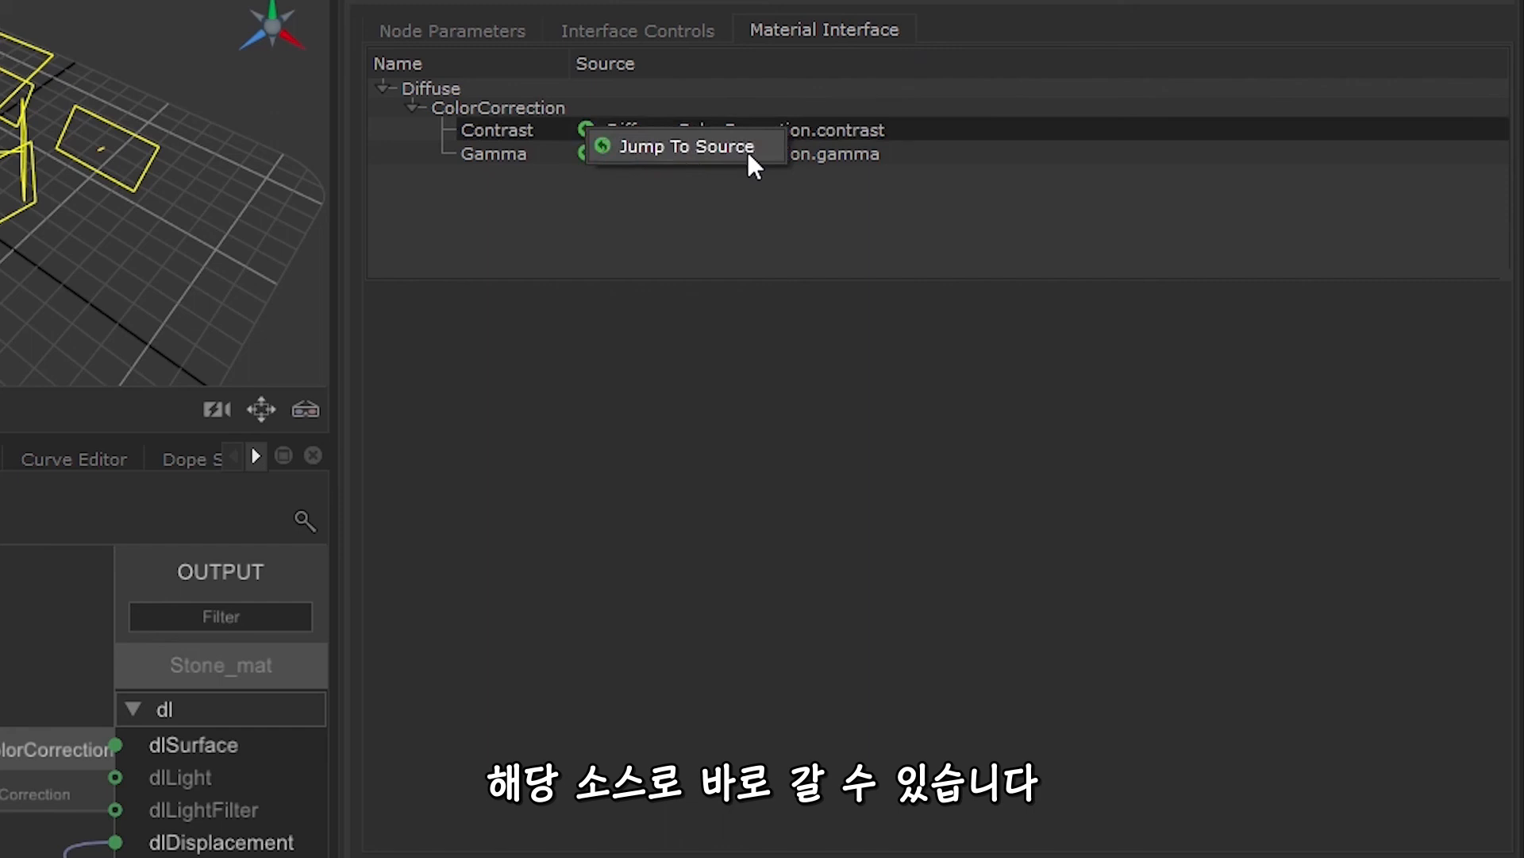
pyautogui.click(740, 327)
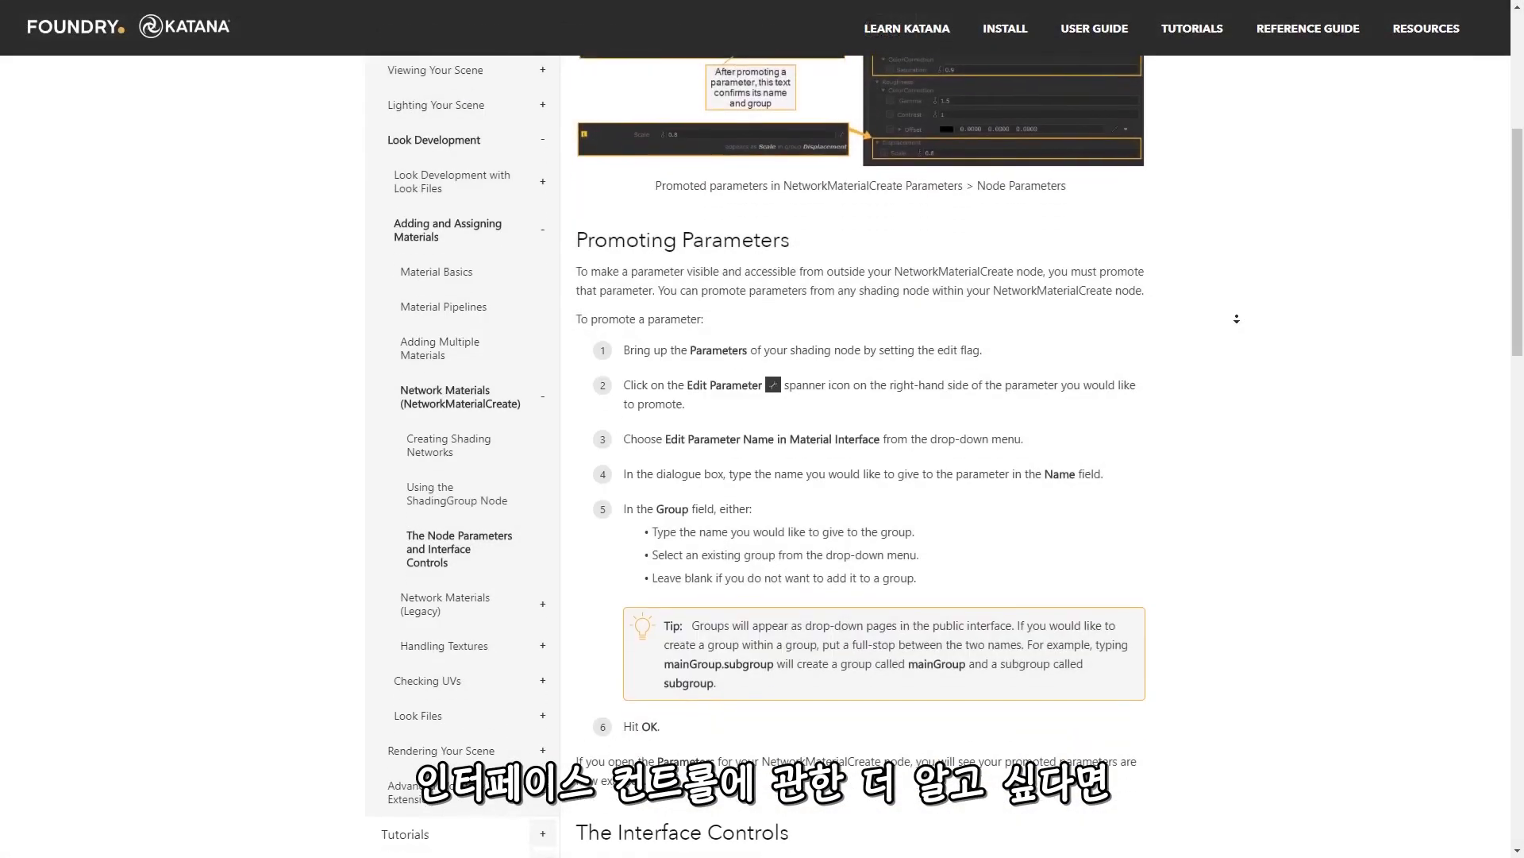
# Step: Switch to the Katana user guide in the browser and read the page on node parameters and interface controls
pyautogui.middleClick(1236, 318)
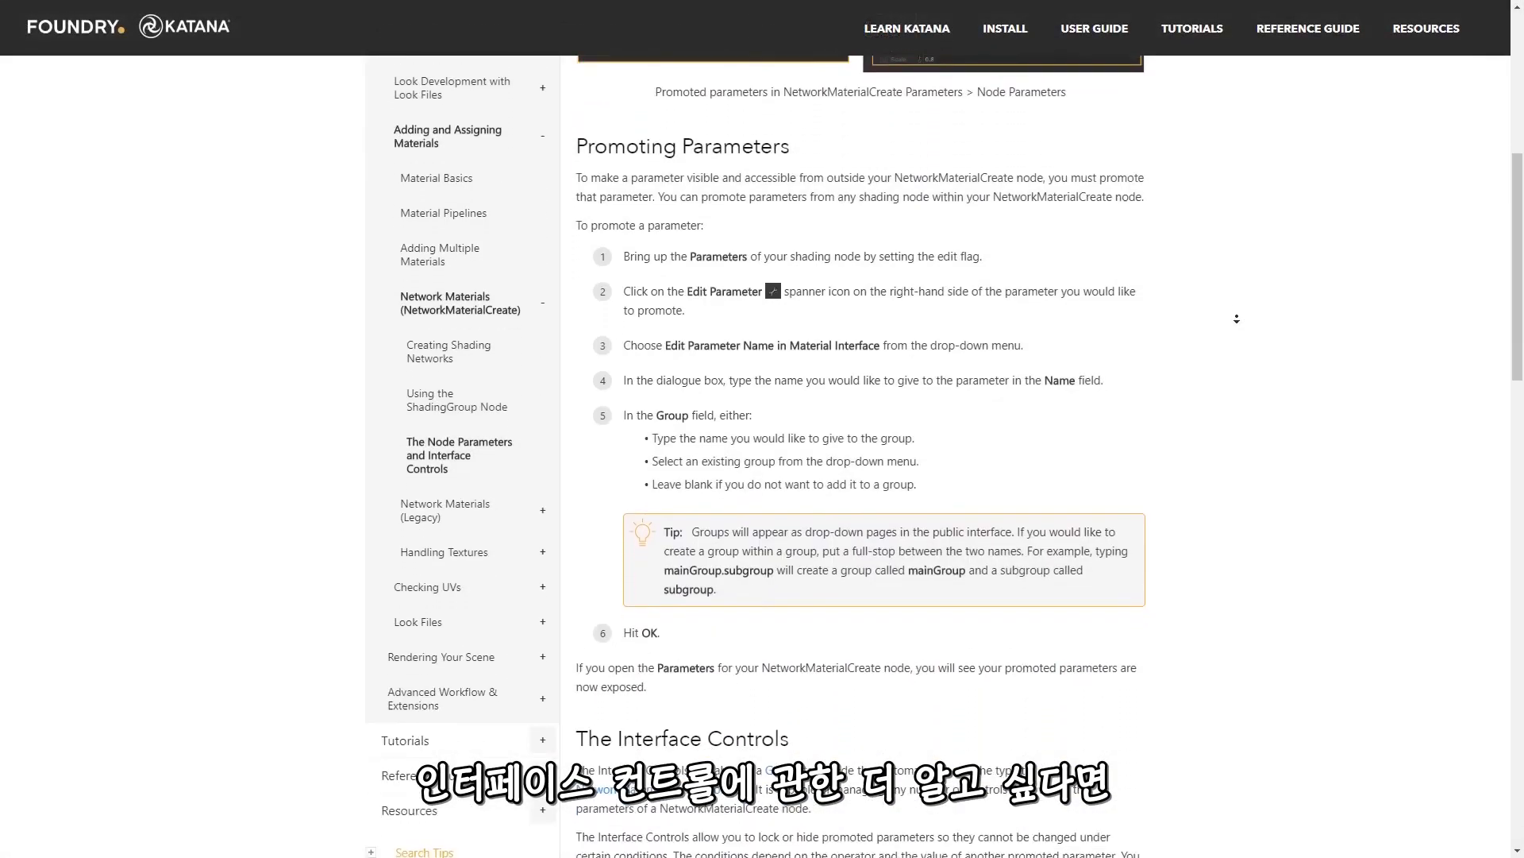